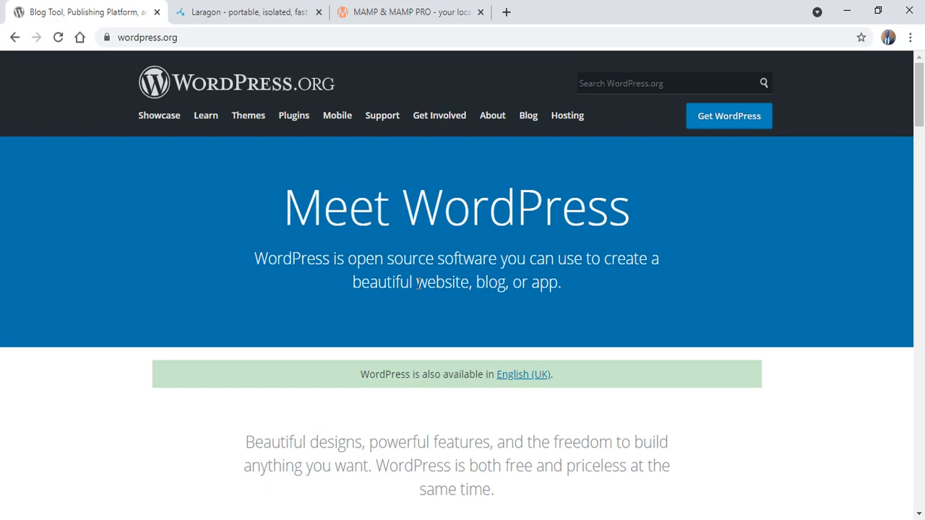
Step: Switch to the Laragon tab to show the laragon.org home page
left_click(265, 13)
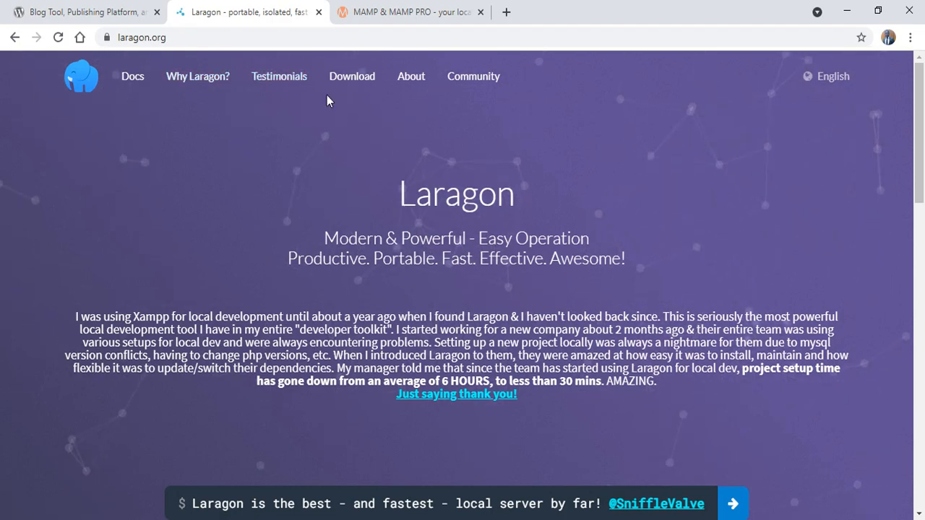
Step: Load Laragon's download page, then return to the WordPress.org tab
left_click(359, 84)
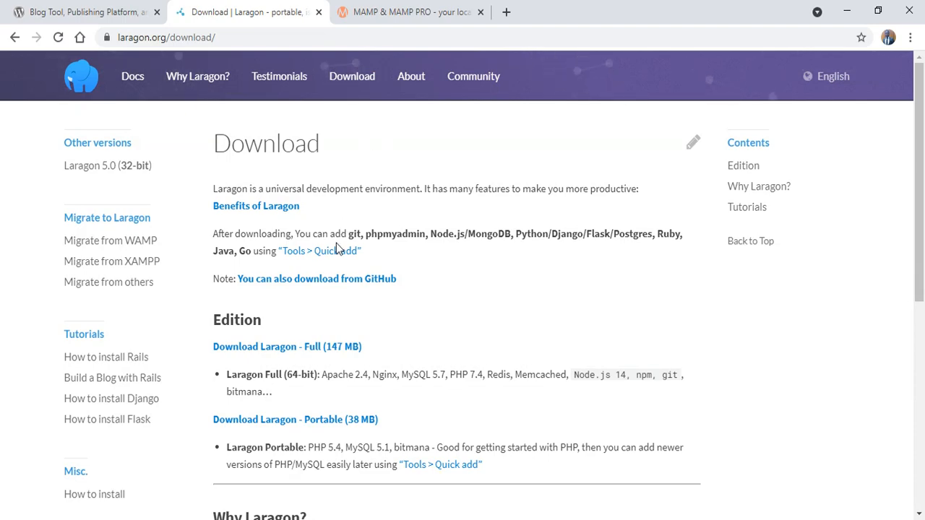
left_click(103, 13)
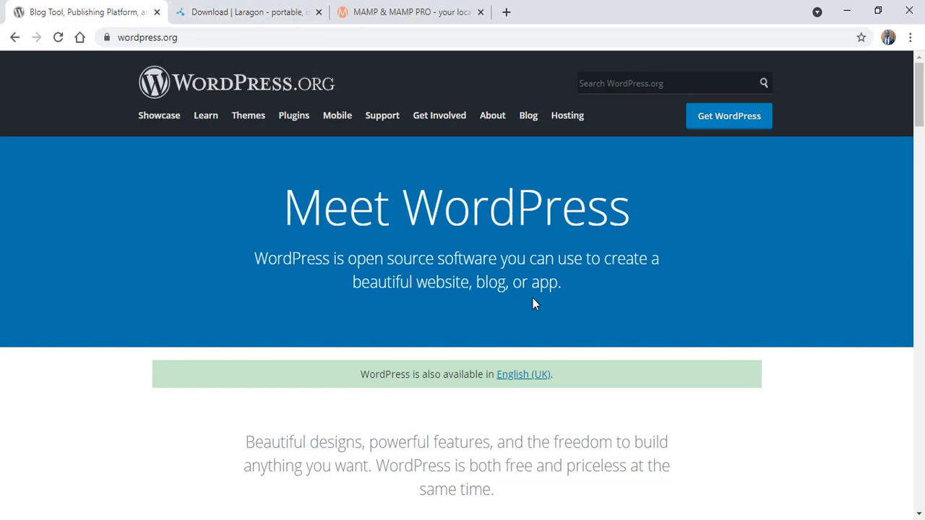
Step: Bring back the Laragon download page with its Full and Portable editions
left_click(247, 8)
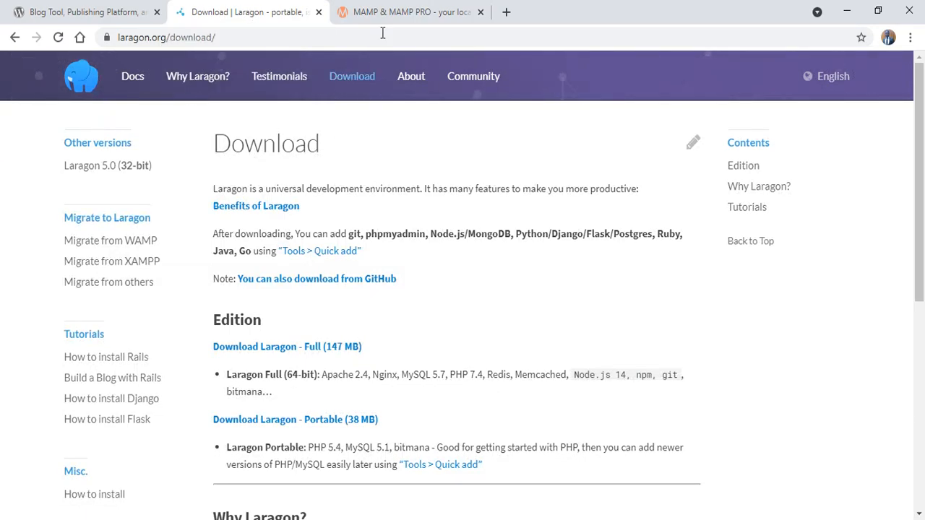
Step: Compare the MAMP for Windows page against Laragon's download page, scrolling through MAMP's offerings
left_click(428, 17)
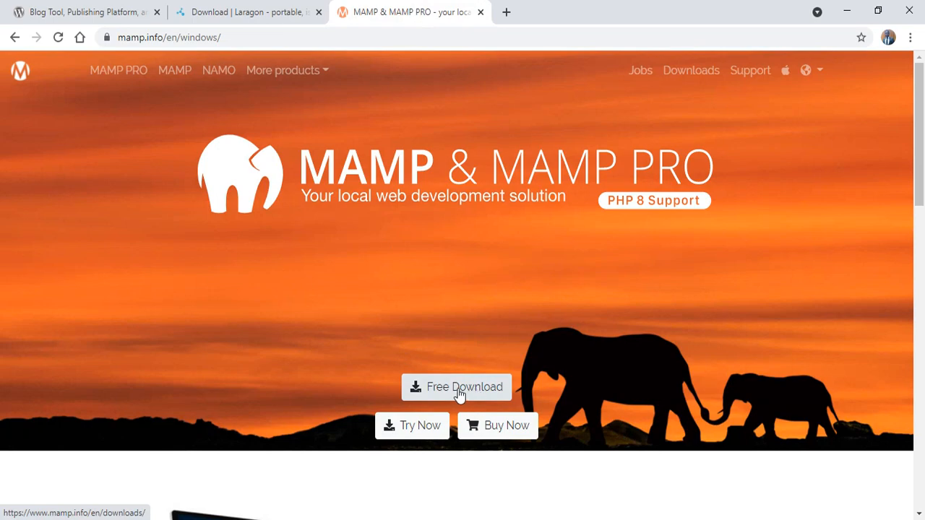
left_click(241, 7)
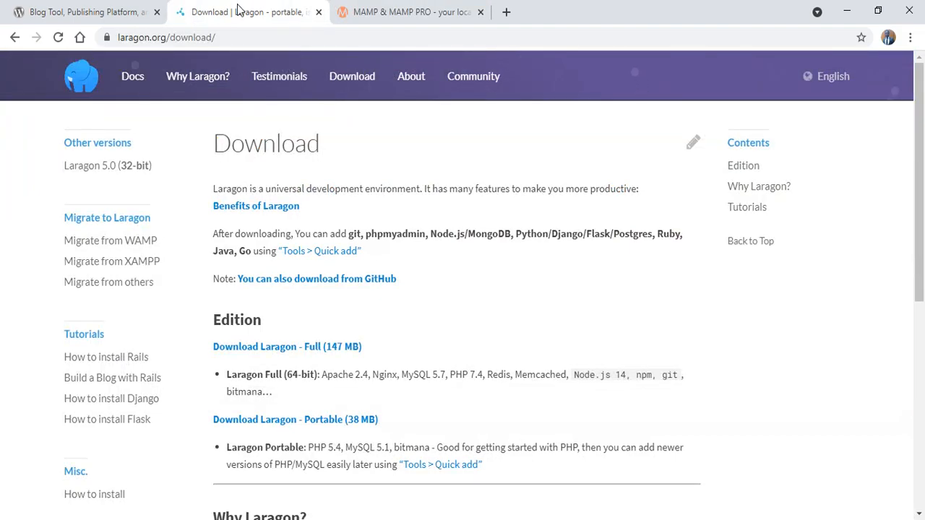
left_click(422, 12)
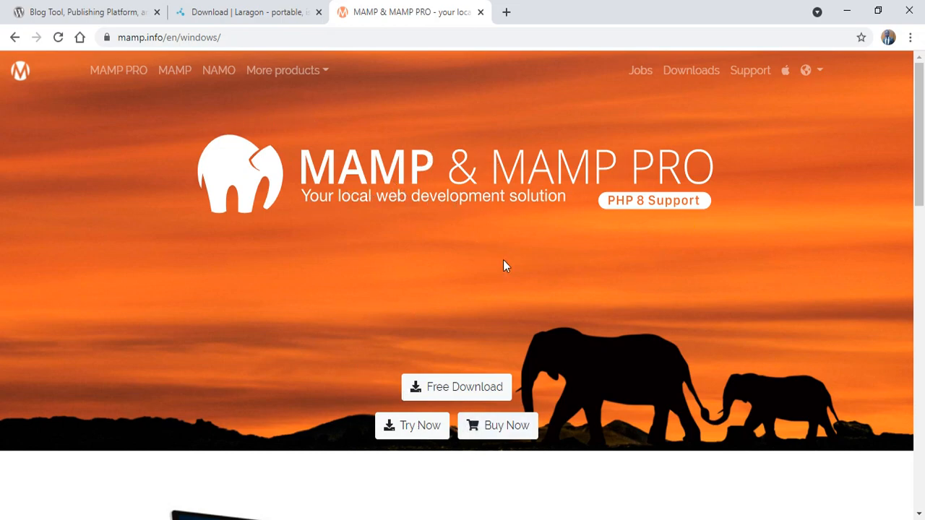
scroll(470, 351, "down", 4)
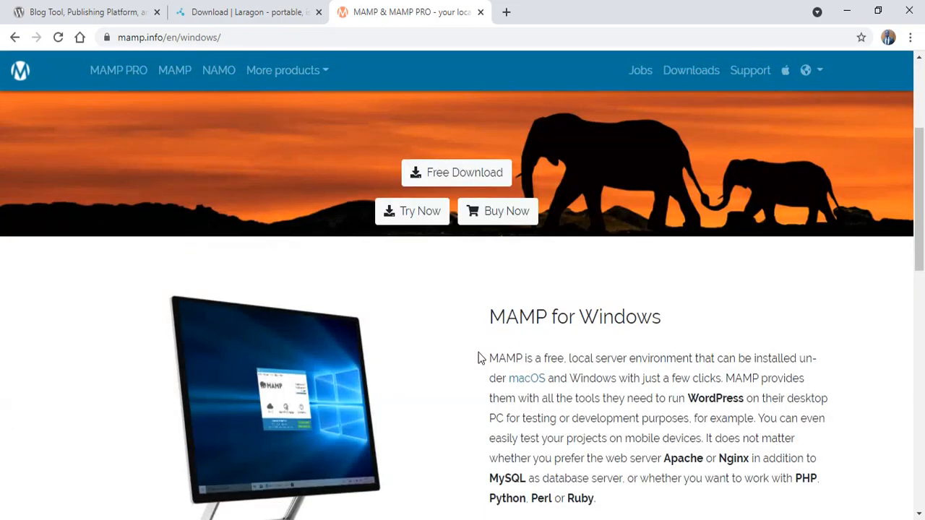
scroll(479, 357, "down", 6)
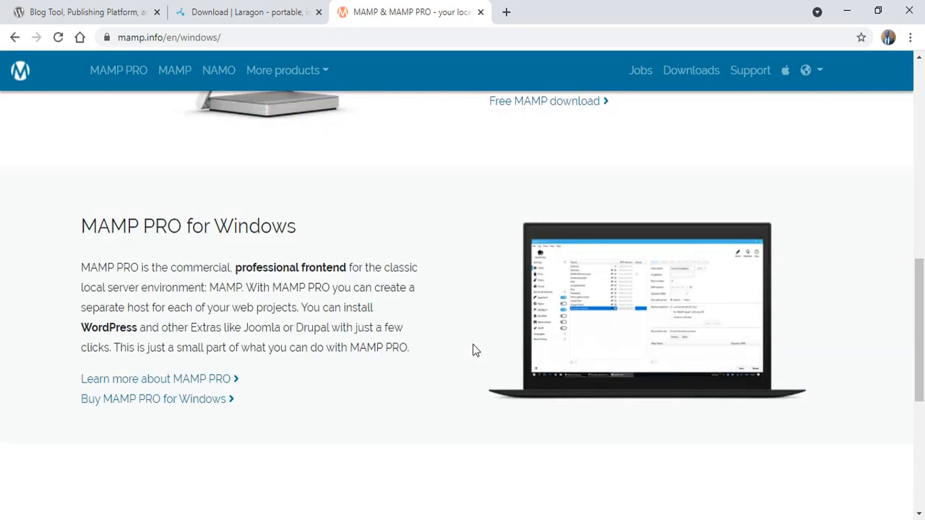
scroll(471, 339, "down", 3)
scroll(470, 338, "up", 6)
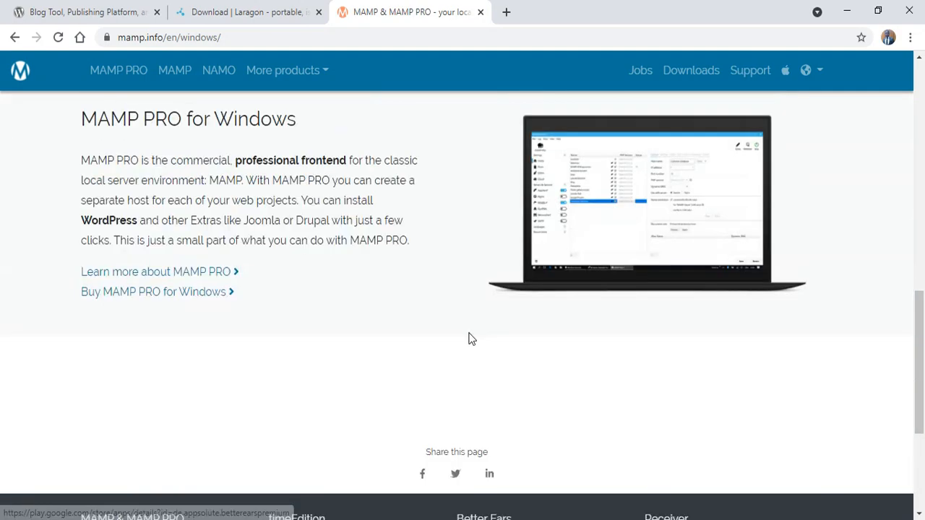
scroll(470, 338, "up", 6)
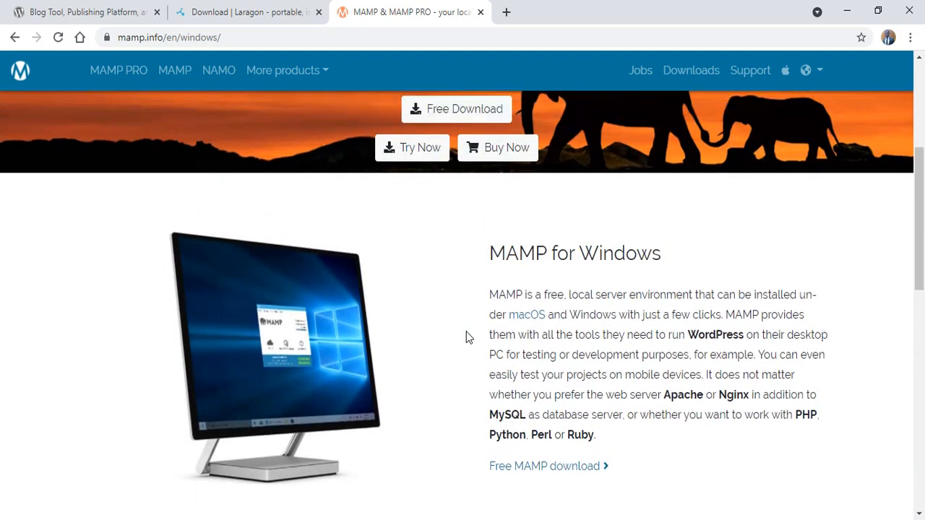
scroll(459, 323, "up", 1)
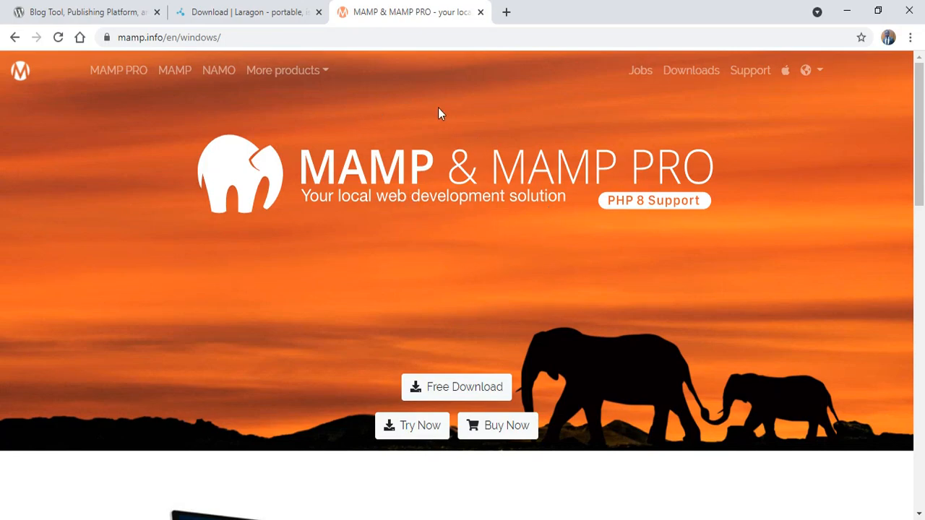
Step: Review the Laragon download page again, then switch back to the MAMP for Windows page
left_click(243, 12)
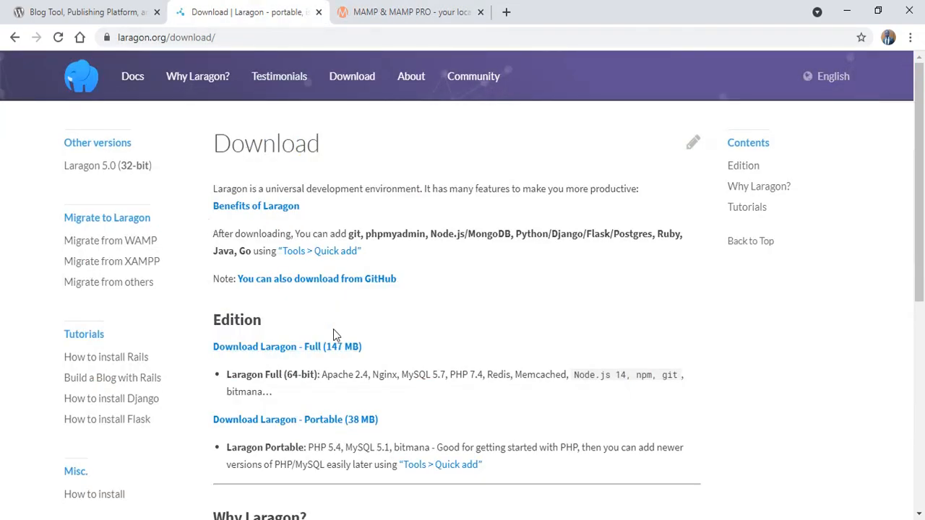
scroll(347, 318, "down", 5)
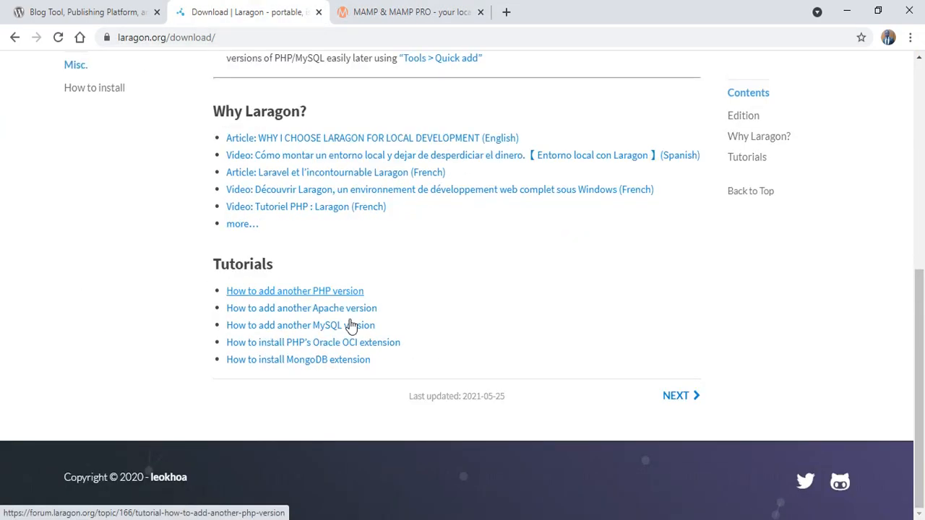
scroll(351, 326, "up", 6)
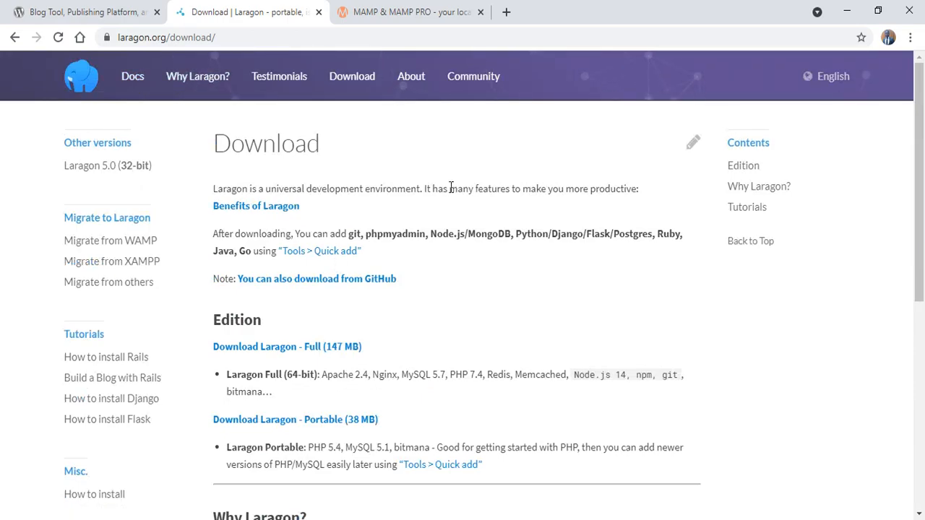
scroll(333, 337, "down", 1)
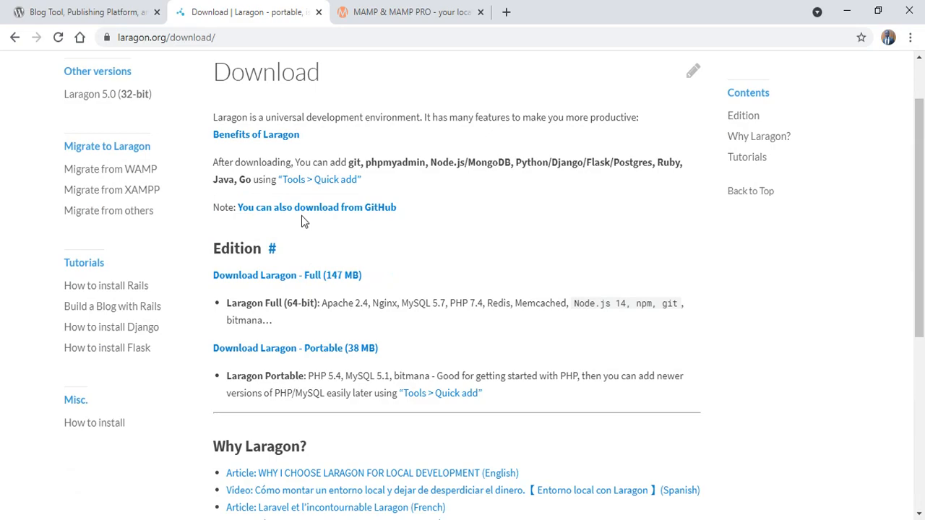
scroll(267, 190, "up", 1)
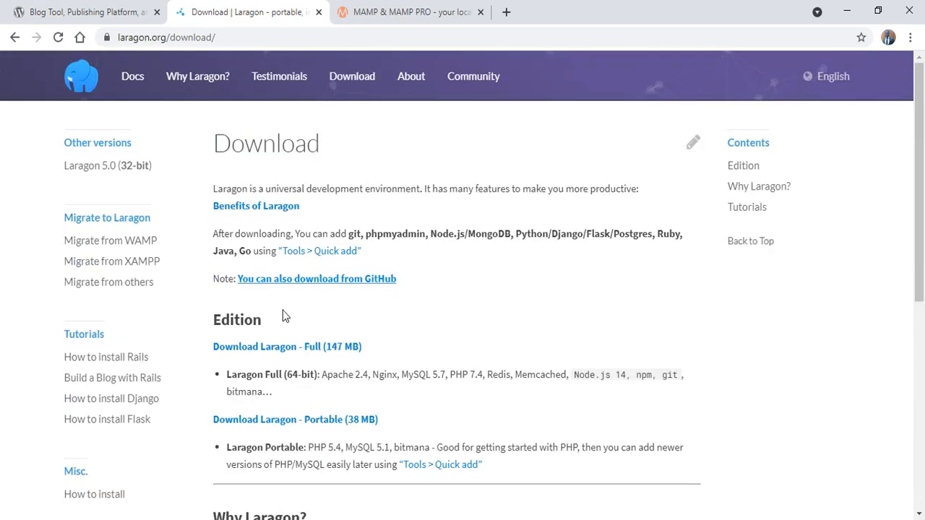
left_click(419, 11)
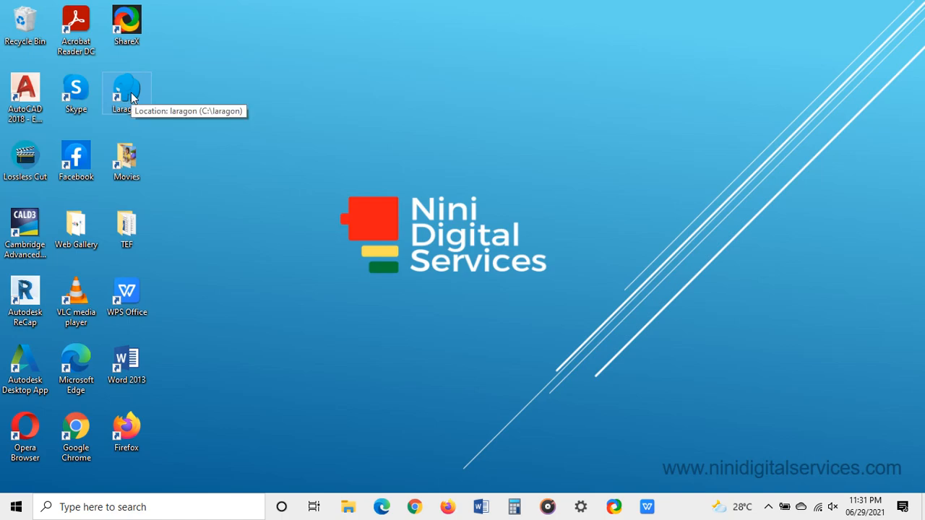
Step: Launch Laragon Full 5.0.0 from its desktop shortcut
double_click(127, 90)
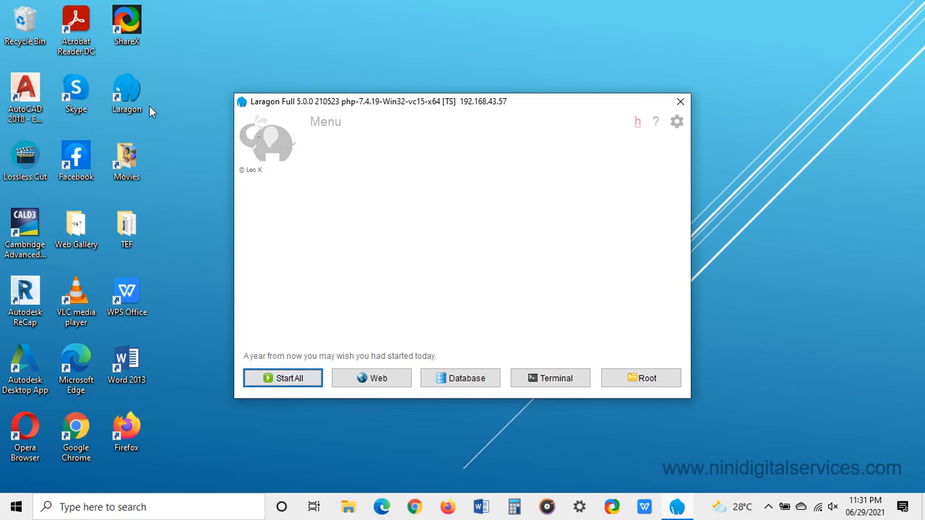
Step: Leave Preferences unchanged and start Apache 2.4.47 on port 80 and MySQL 5.7.33 on port 3306
left_click(677, 123)
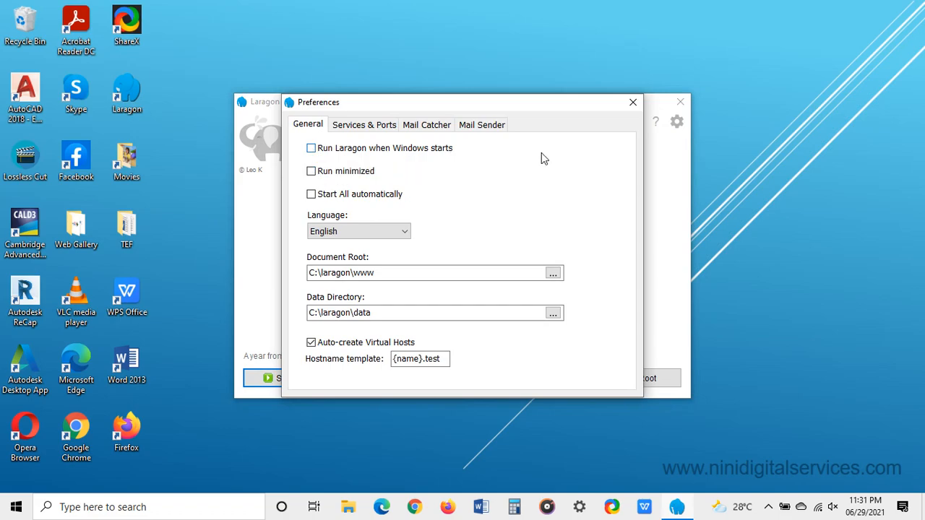
left_click(634, 103)
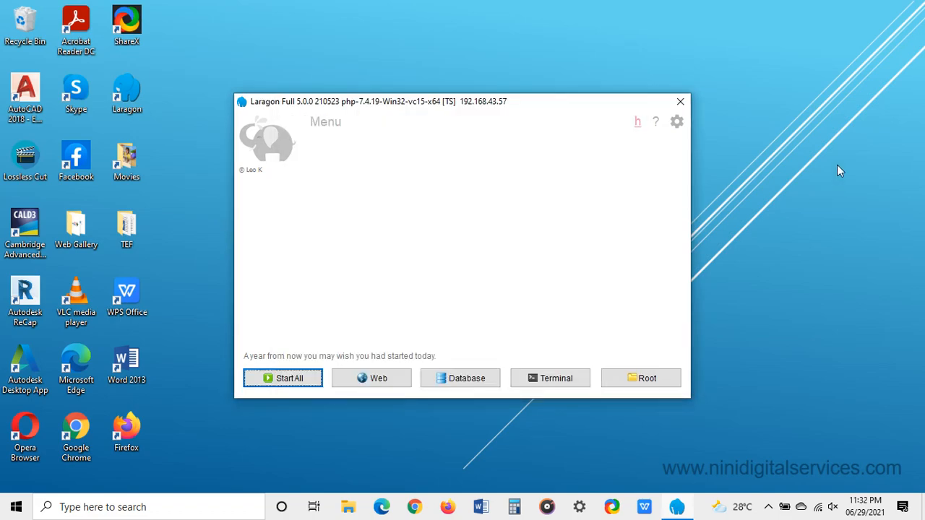
left_click(291, 380)
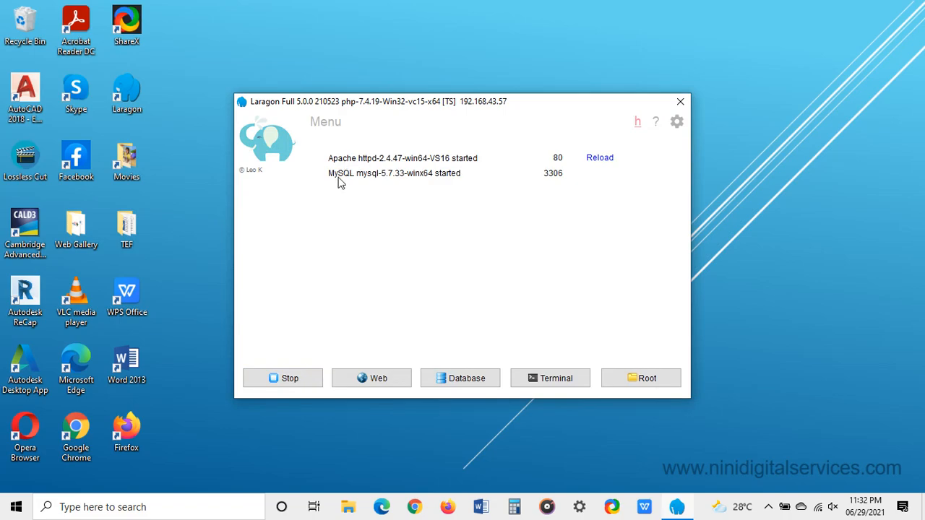
mouse_move(340, 183)
Step: Choose Quick app > WordPress from Laragon's Menu to begin a new project
left_click(336, 127)
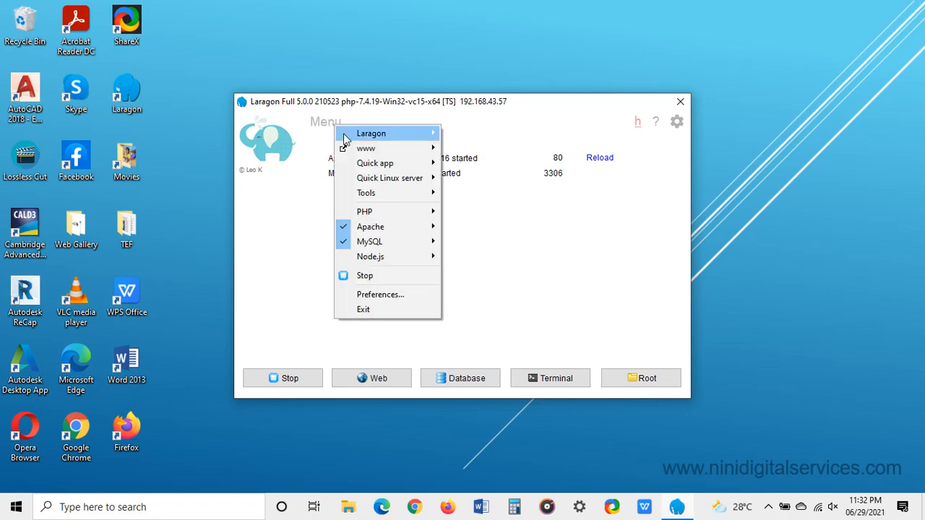
mouse_move(405, 169)
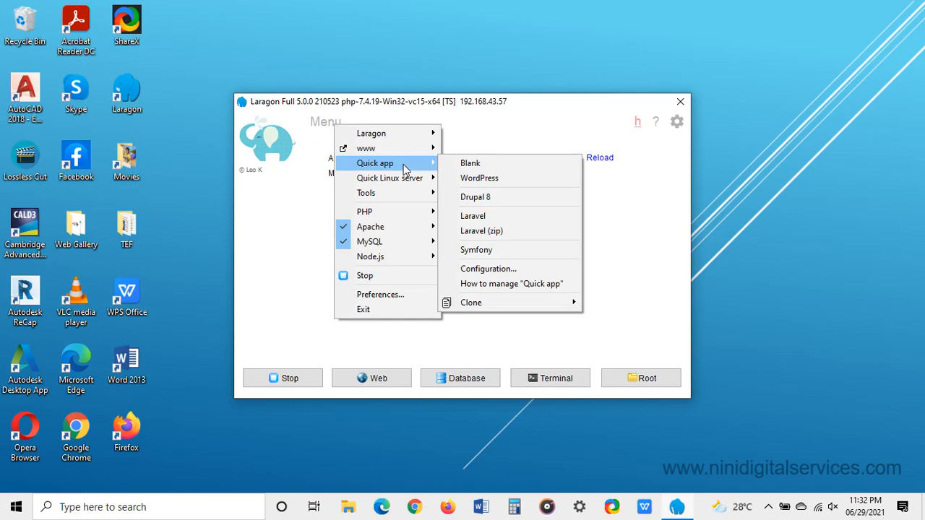
left_click(283, 206)
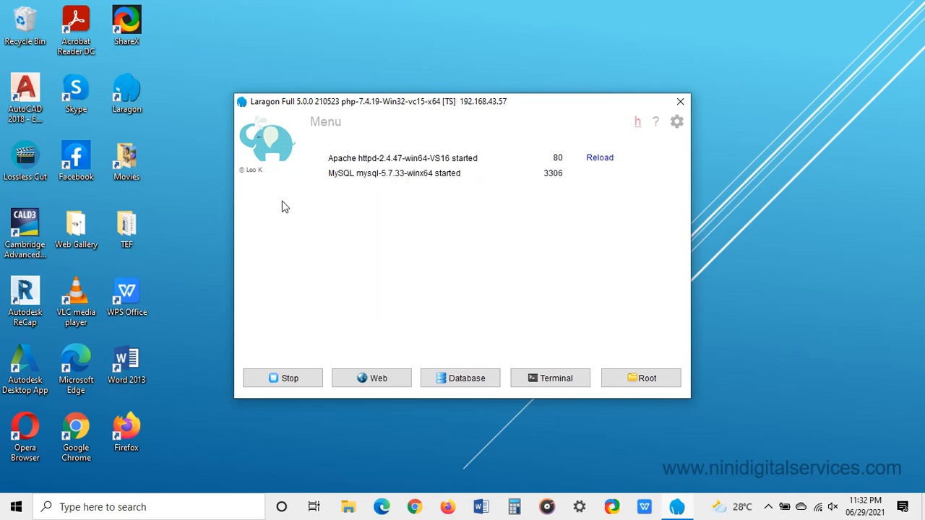
left_click(324, 124)
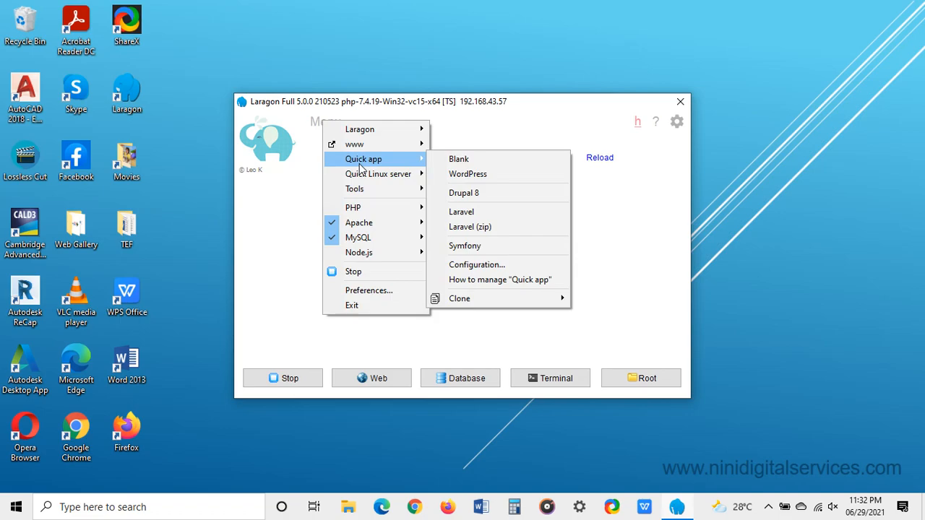
left_click(496, 174)
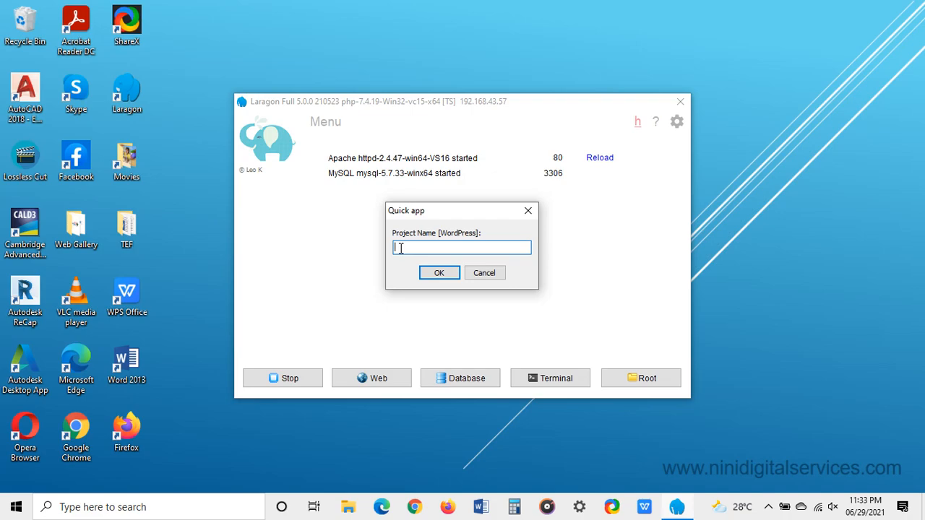
Step: Name the new WordPress project 'ndsdesigns' and confirm it
type("ndsdesigns")
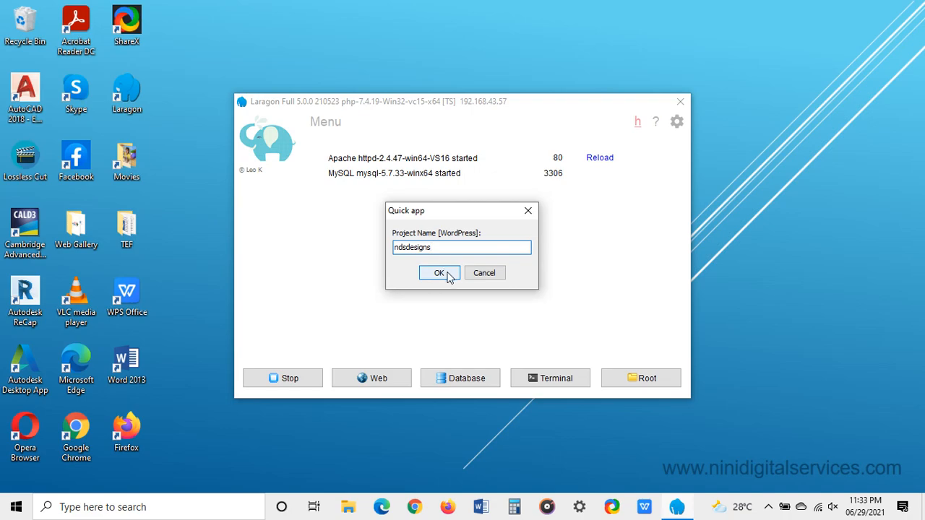
left_click(440, 274)
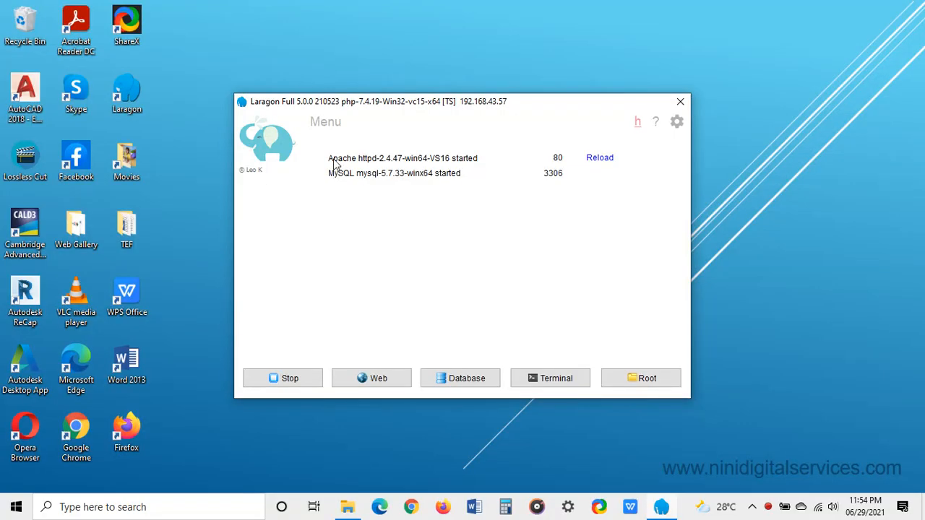
left_click(322, 122)
mouse_move(345, 149)
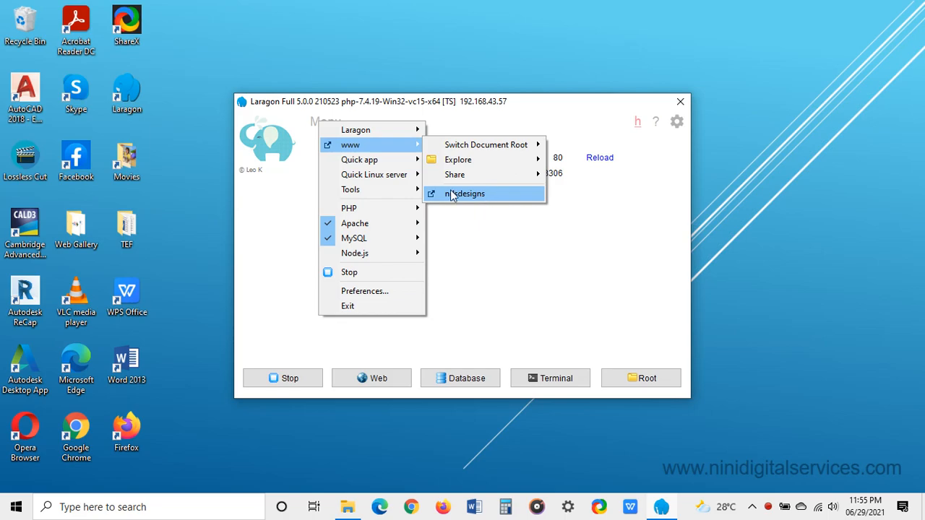
mouse_move(477, 165)
left_click(470, 274)
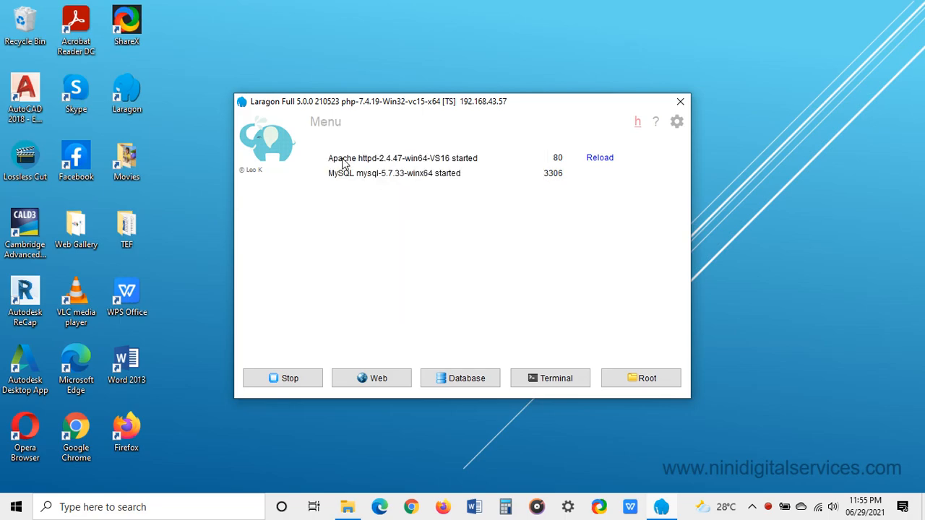
left_click(332, 127)
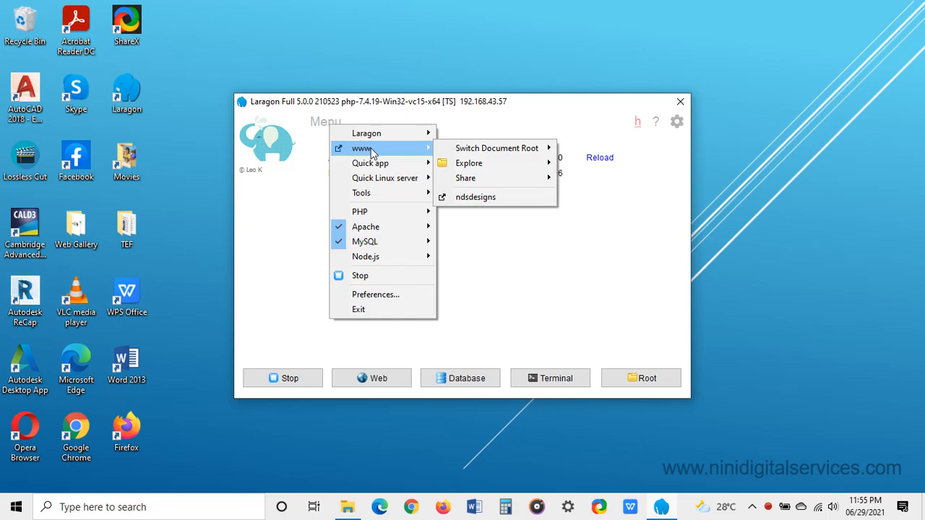
left_click(281, 217)
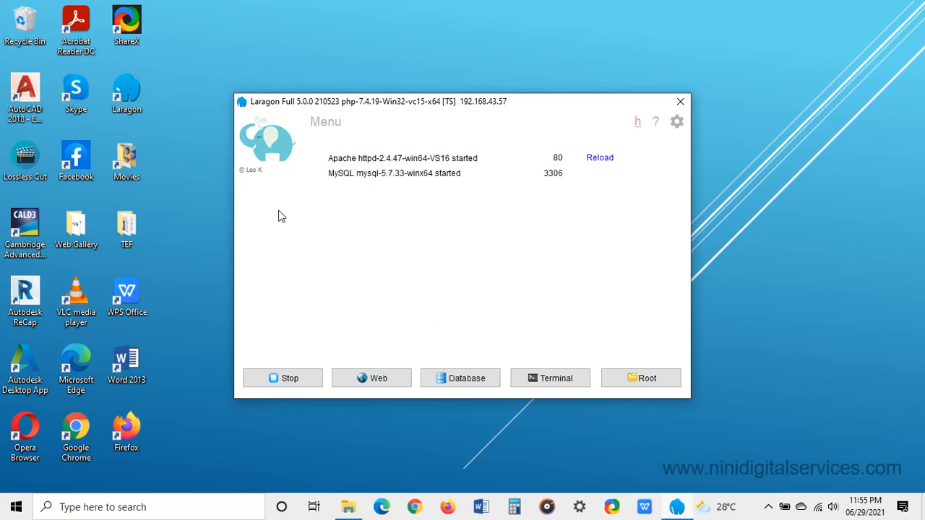
left_click(326, 123)
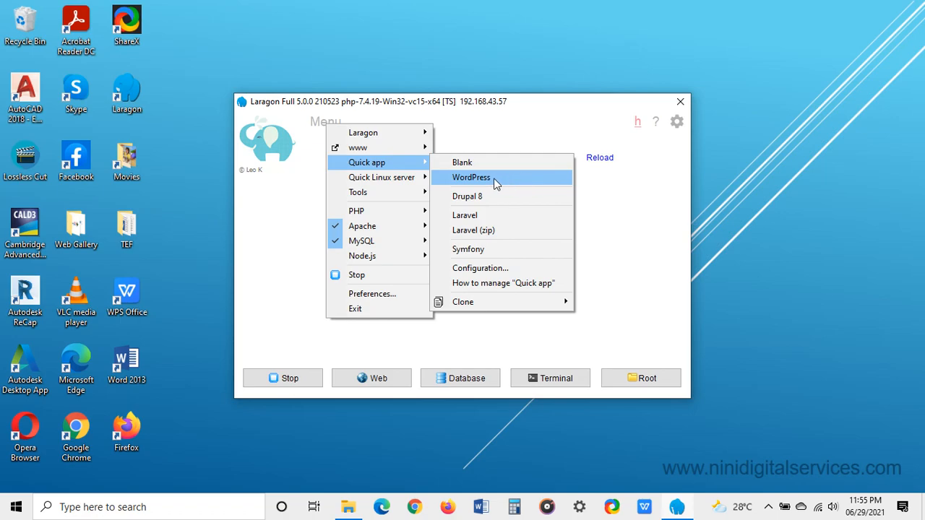
mouse_move(375, 147)
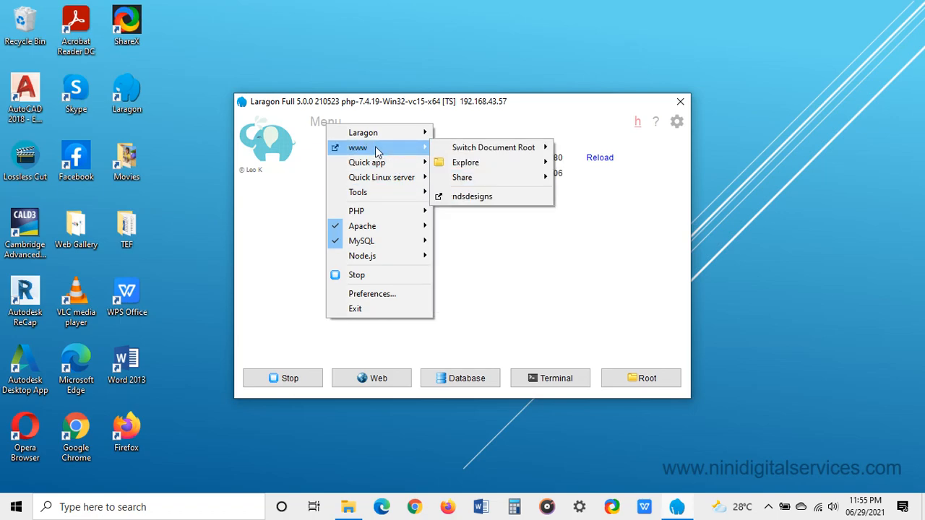
left_click(505, 201)
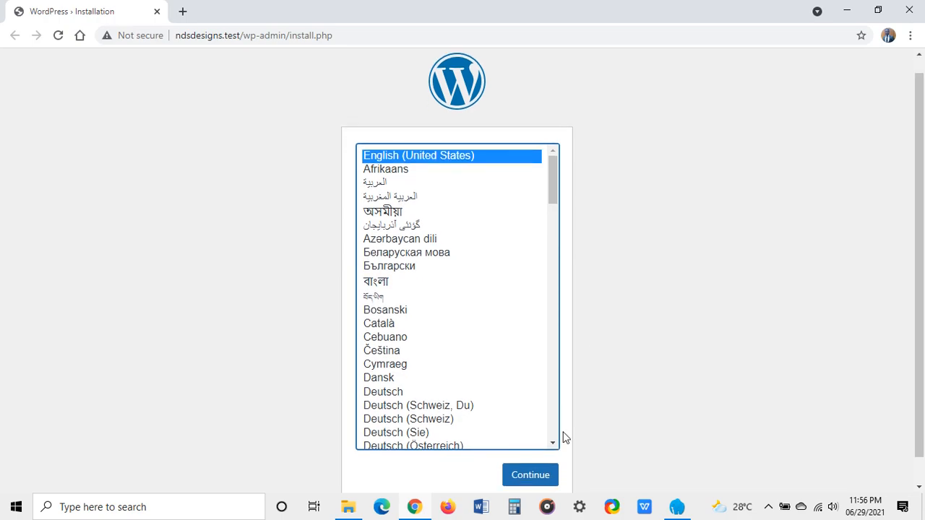
Step: Keep English (United States) as the WordPress language and continue to the Information needed form
scroll(561, 438, "down", 1)
left_click(528, 450)
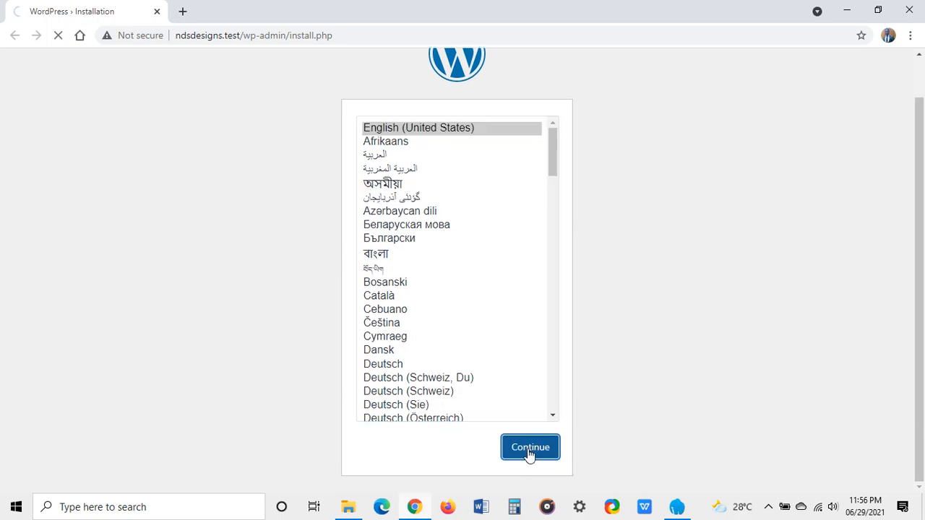
scroll(405, 266, "down", 2)
scroll(403, 266, "up", 1)
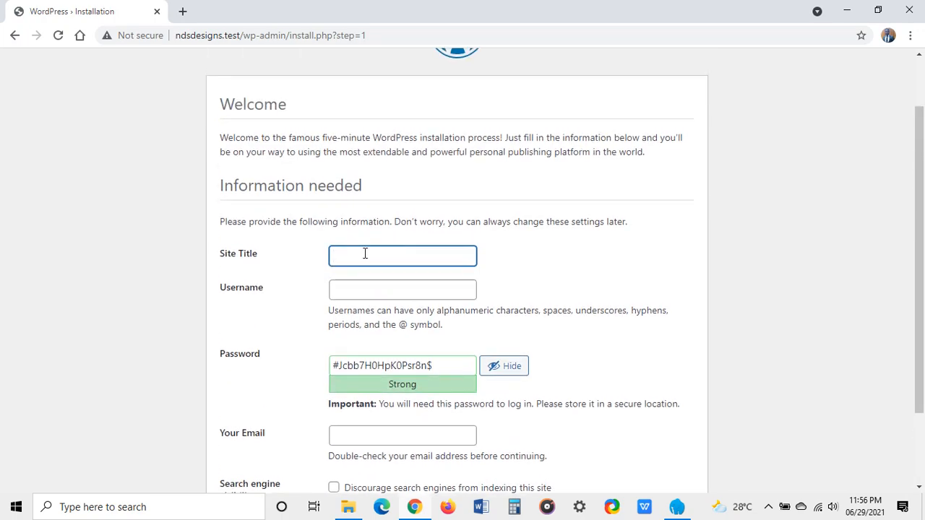
Step: Enter 'NDS Designs' as the site title and fill in the admin username
type("NDS Designs")
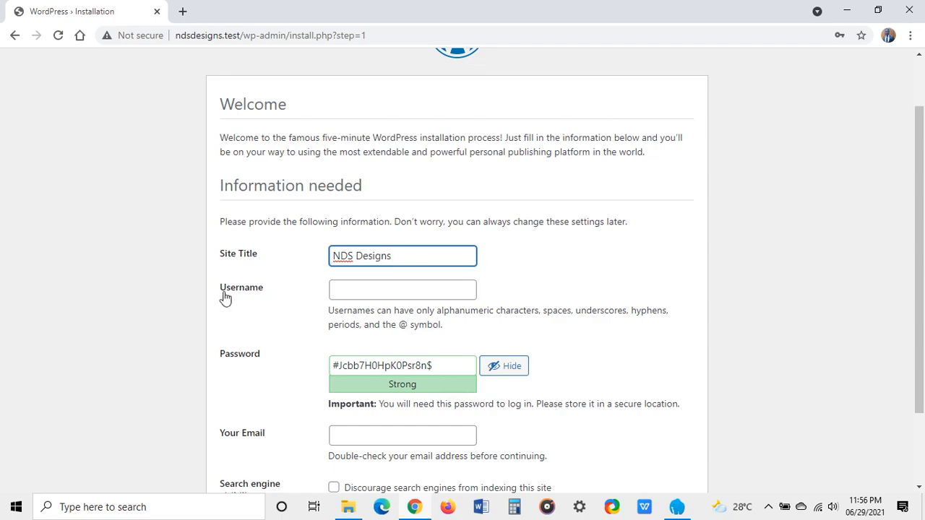
left_click(344, 290)
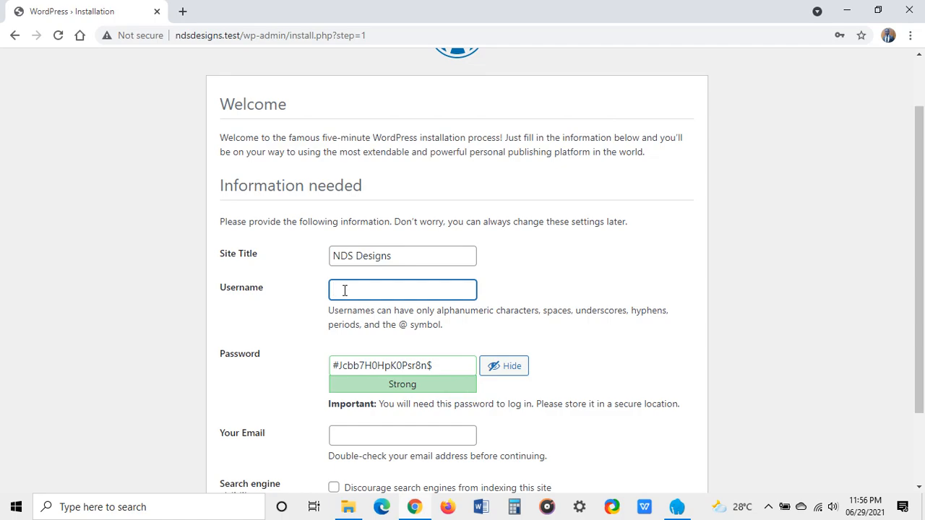
type("NDs")
key("BackSpace")
type("S123")
scroll(361, 314, "down", 1)
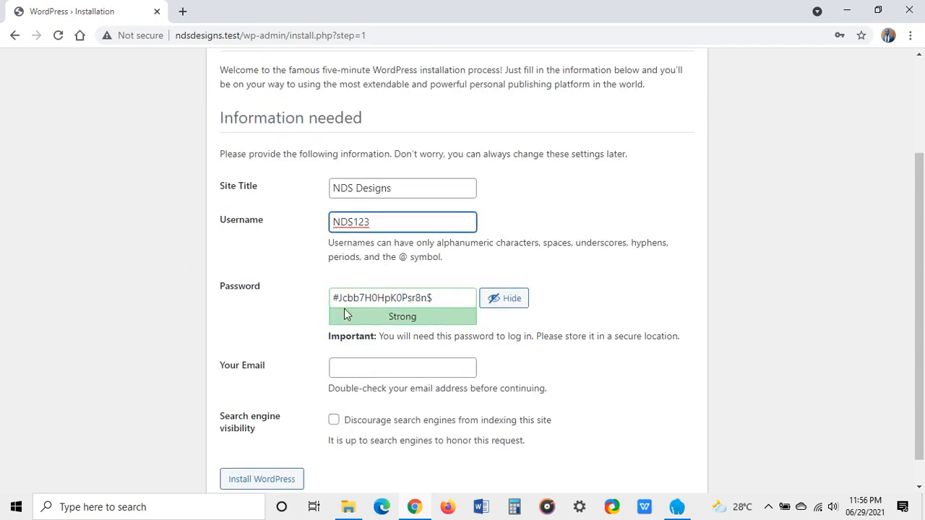
Step: Replace the generated password with a short custom admin password, rated Very weak
left_click(442, 297)
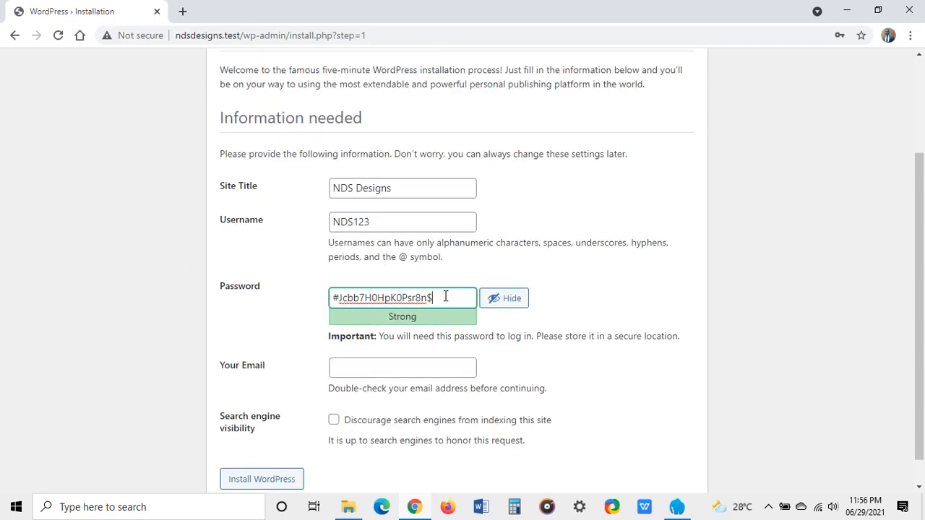
left_click_drag(436, 298, 330, 299)
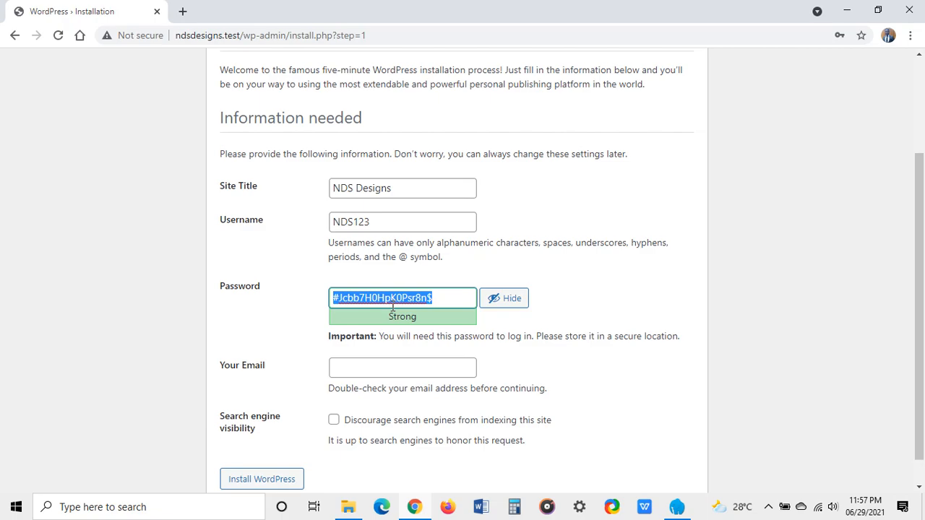
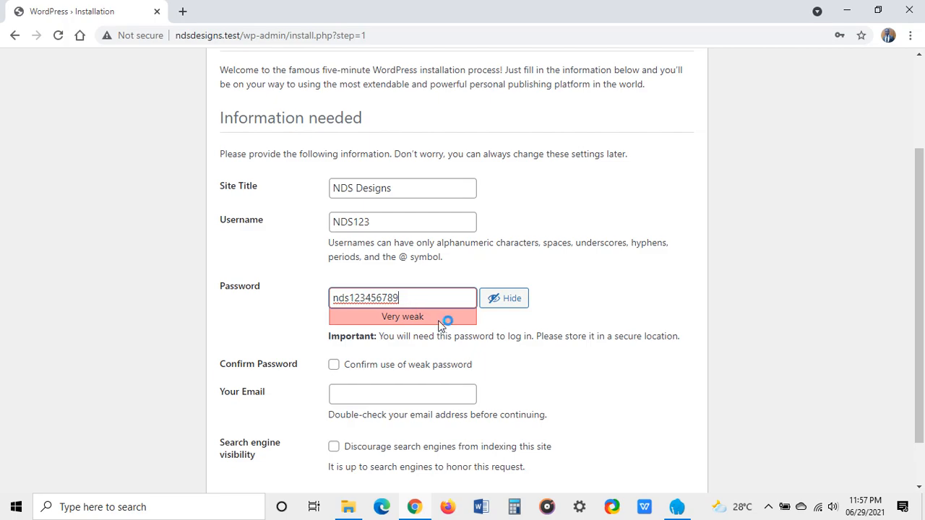
scroll(443, 320, "down", 2)
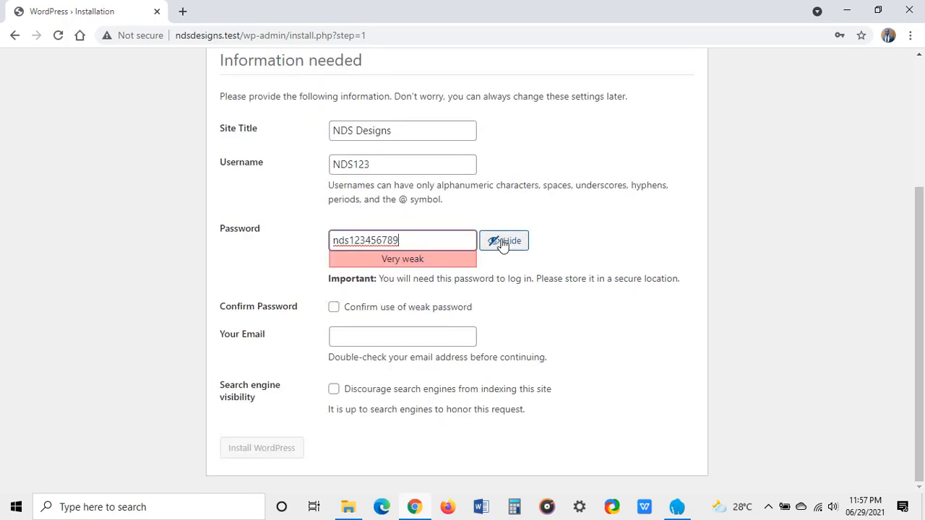
Step: Confirm use of the weak password and enter the admin e-mail address
left_click(334, 308)
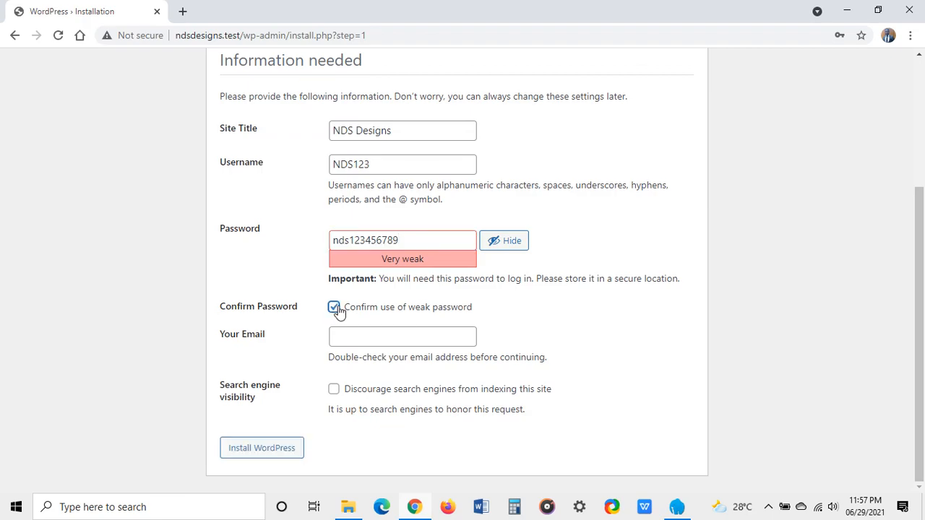
left_click(390, 338)
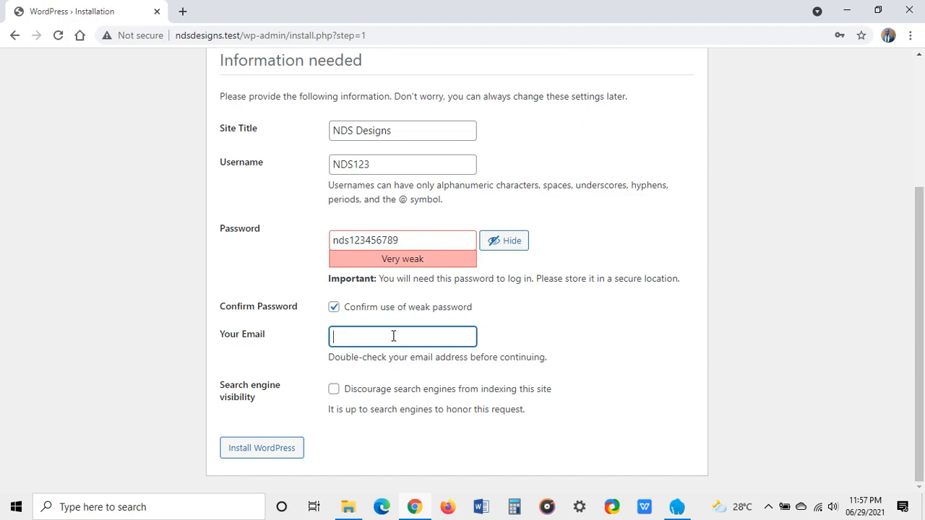
scroll(410, 251, "up", 1)
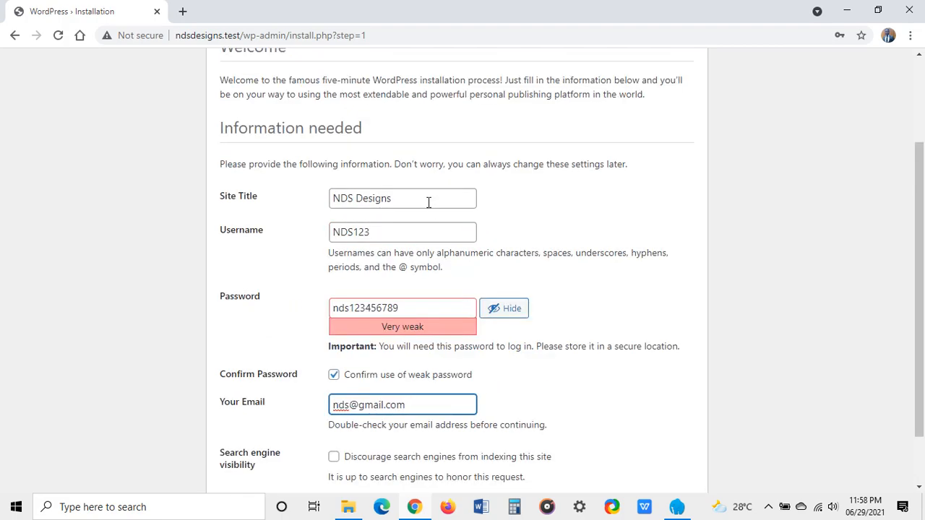
scroll(431, 228, "up", 1)
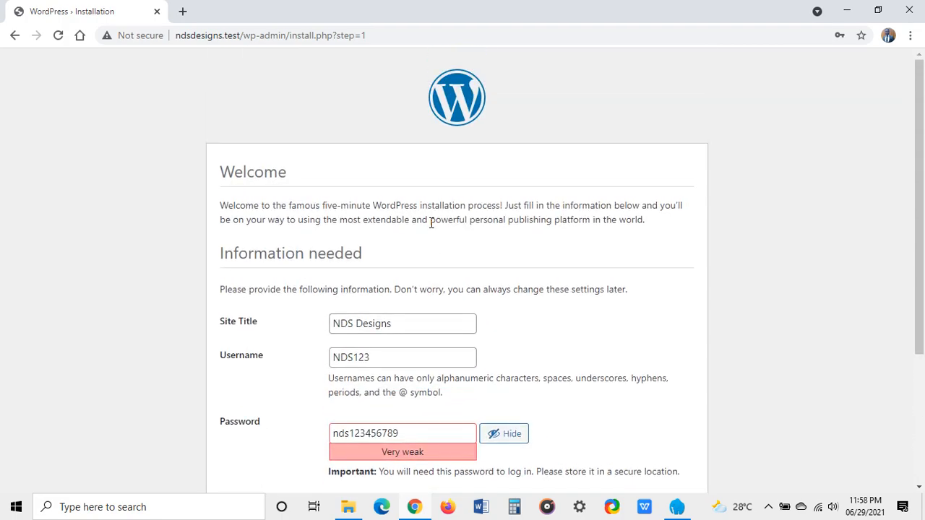
scroll(431, 238, "down", 3)
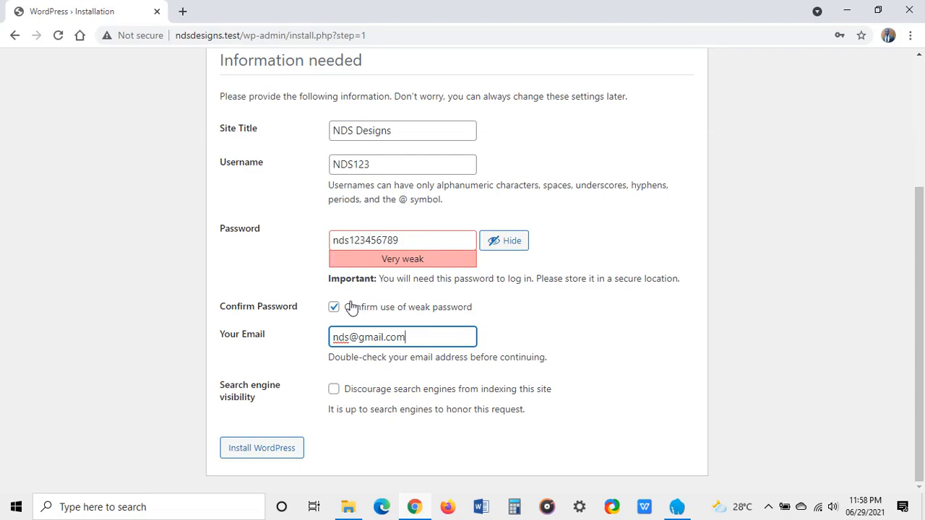
Step: Check the e-mail entry and tick Discourage search engines from indexing this site
left_click_drag(413, 338, 331, 338)
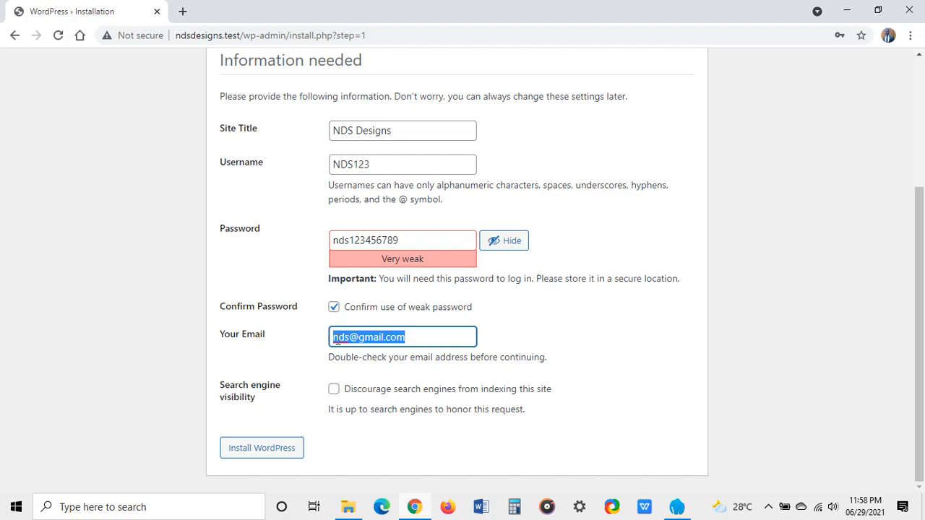
left_click(421, 337)
left_click_drag(425, 338, 323, 345)
left_click(398, 339)
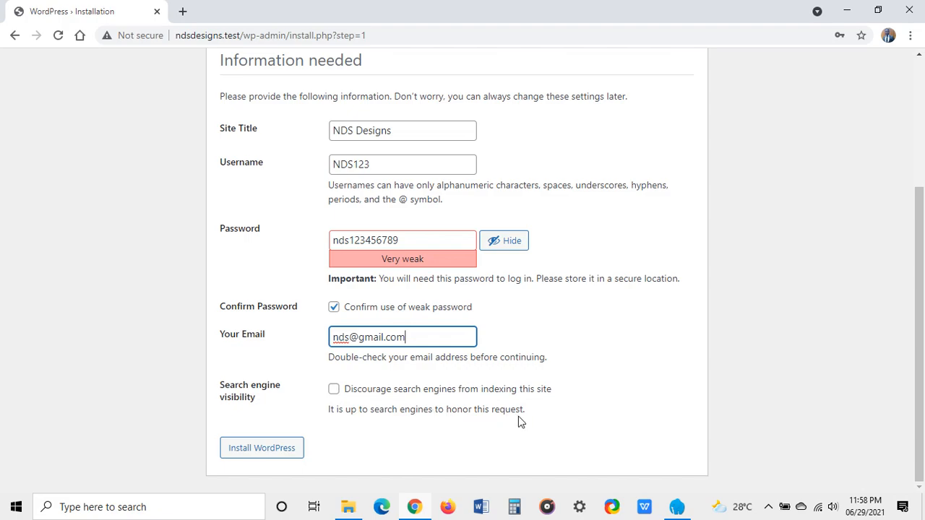
left_click(333, 391)
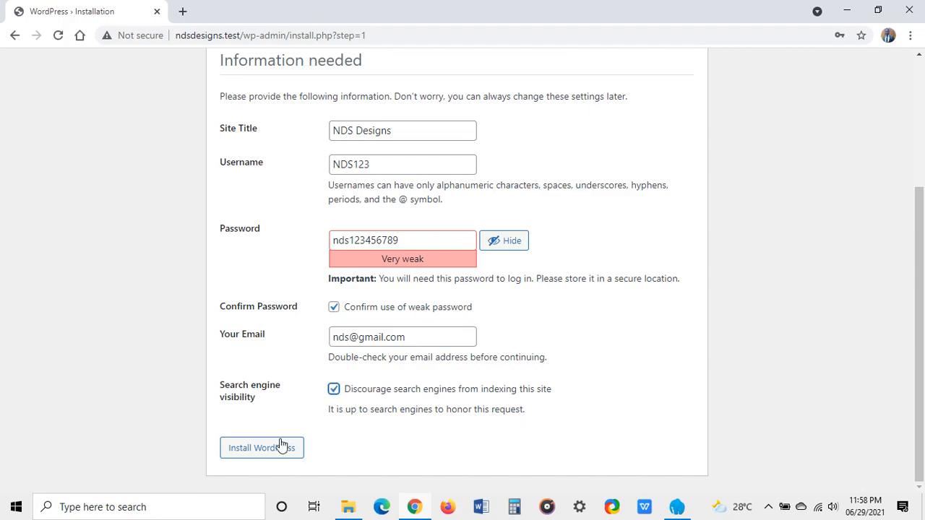
scroll(302, 422, "up", 1)
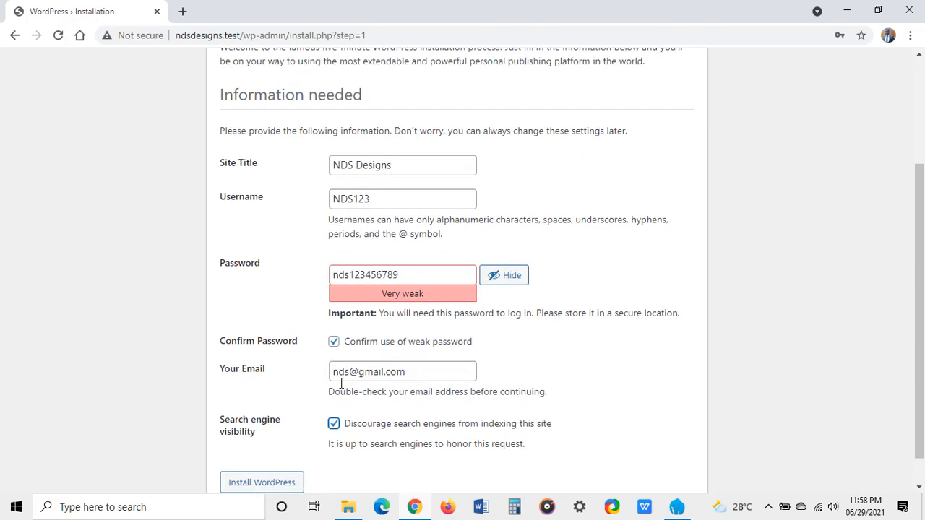
scroll(347, 375, "down", 1)
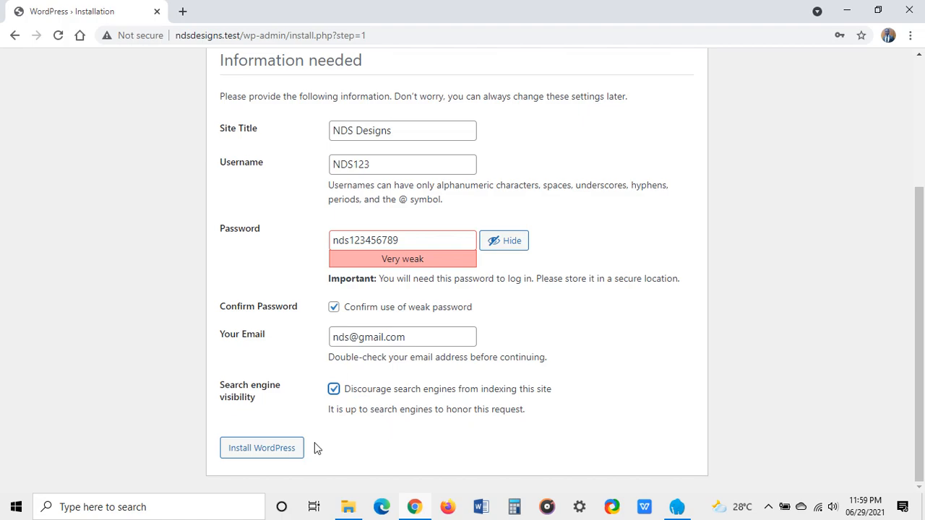
Step: Run the WordPress installation, copy the admin password from Chrome's prompt, and save the login
left_click(278, 456)
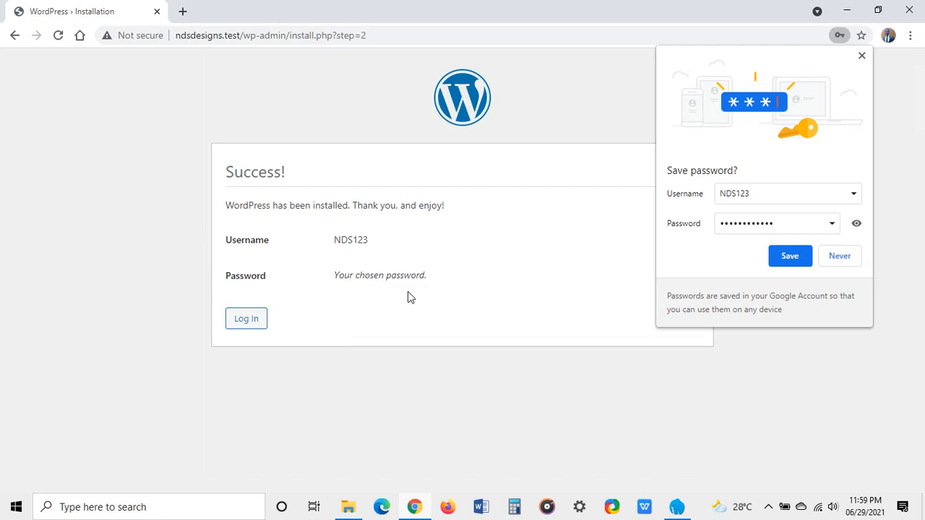
left_click(856, 224)
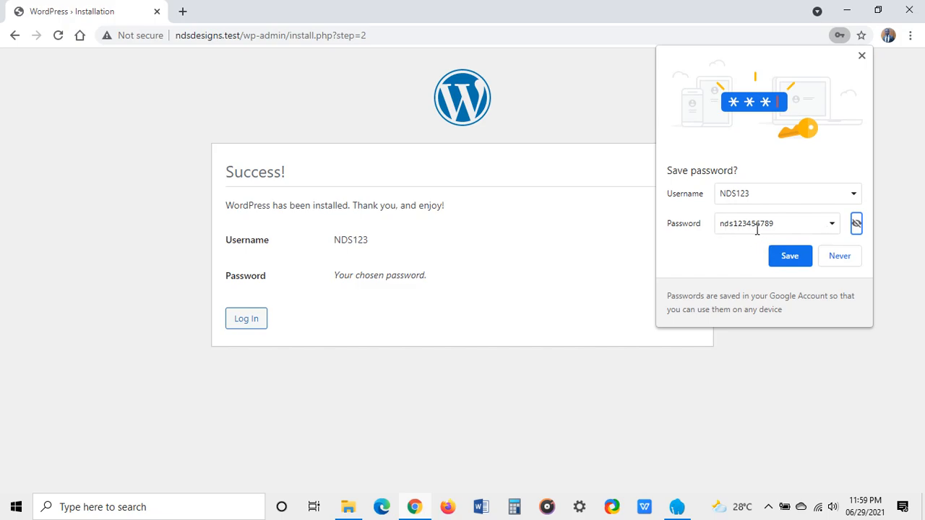
left_click_drag(776, 229, 717, 228)
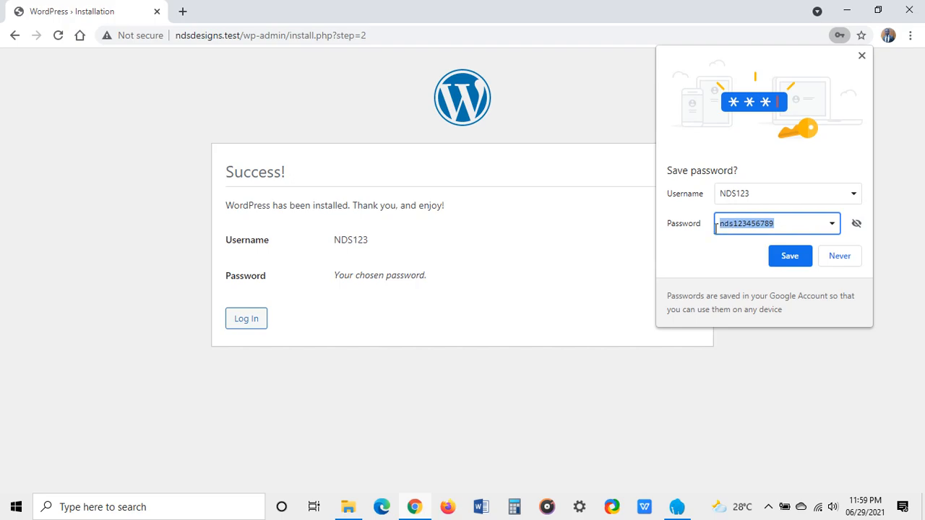
right_click(731, 227)
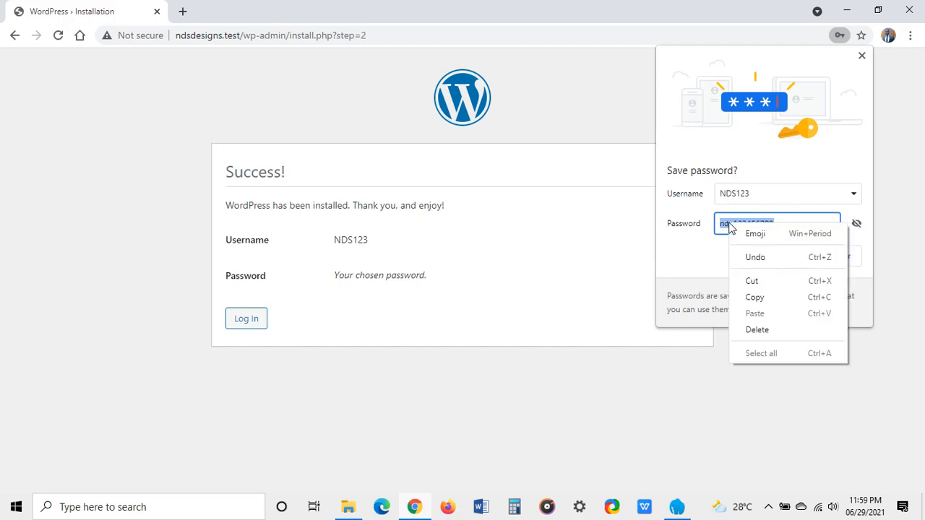
left_click(775, 300)
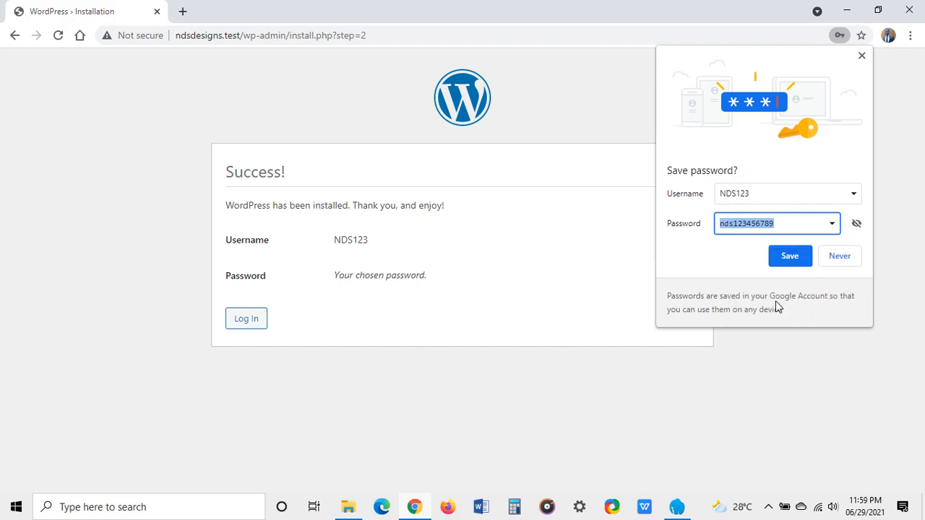
left_click(789, 257)
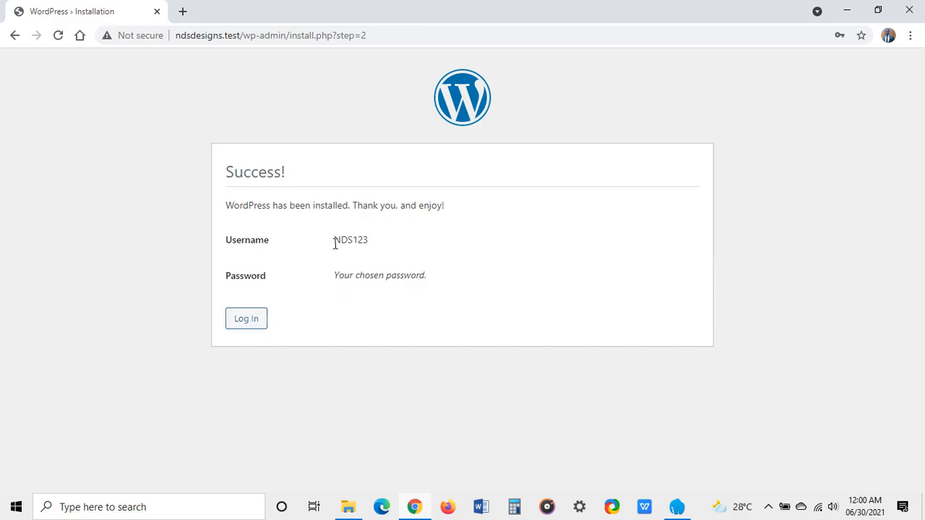
Step: Log in with Chrome's saved admin credentials, with Remember Me ticked
left_click(247, 322)
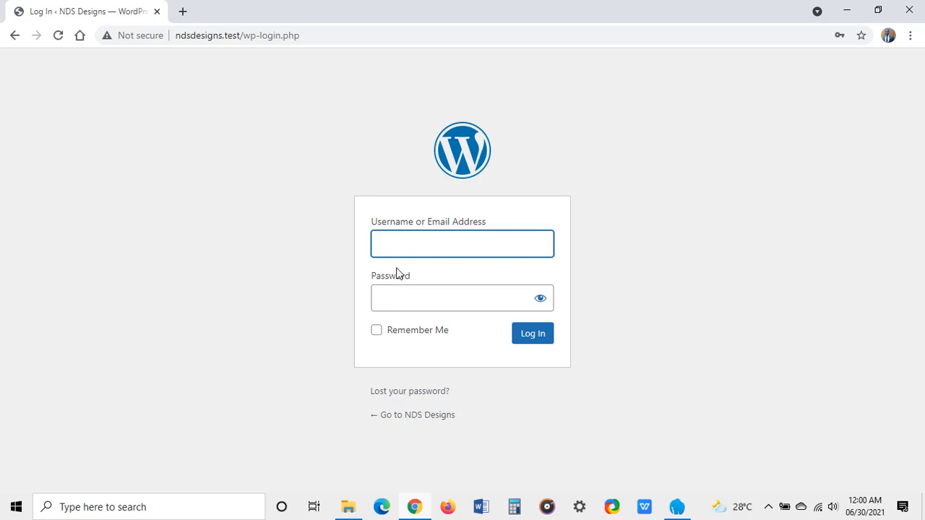
left_click(394, 240)
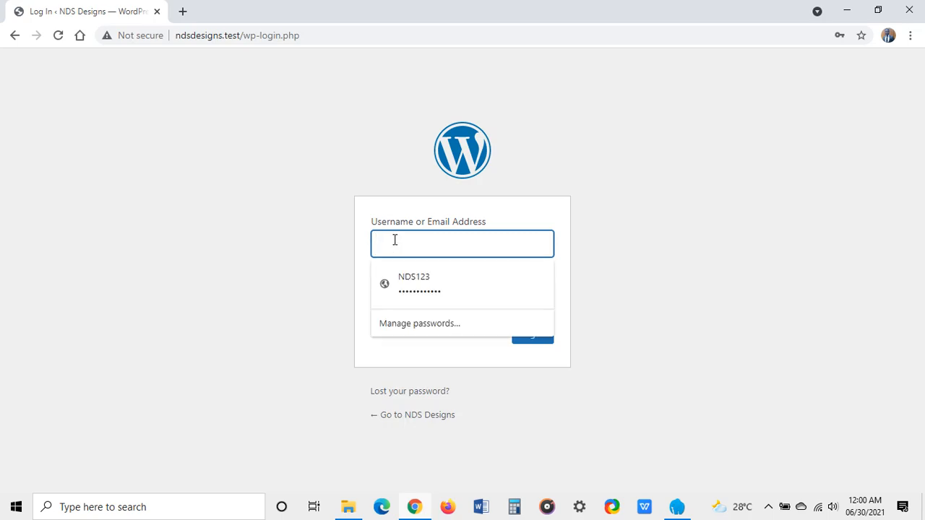
left_click(416, 288)
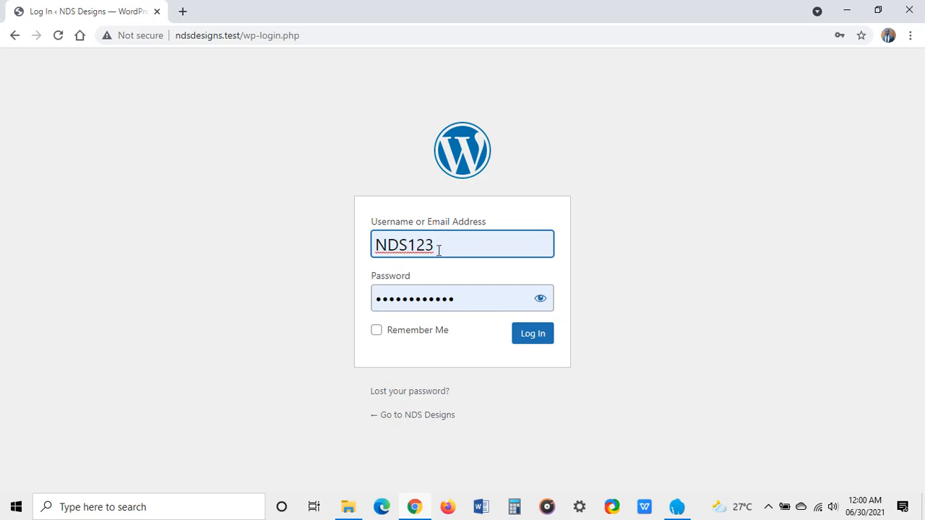
left_click(541, 300)
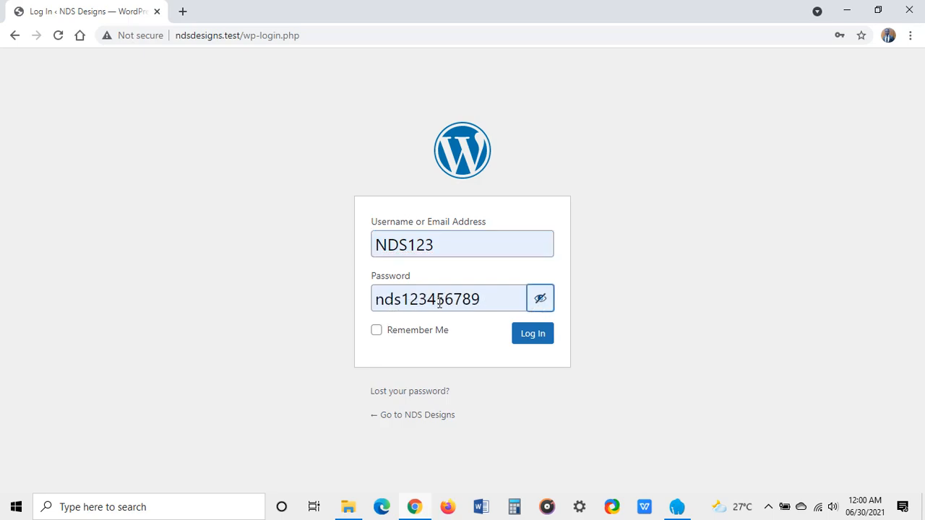
left_click(544, 304)
left_click(541, 303)
left_click(376, 330)
left_click(530, 341)
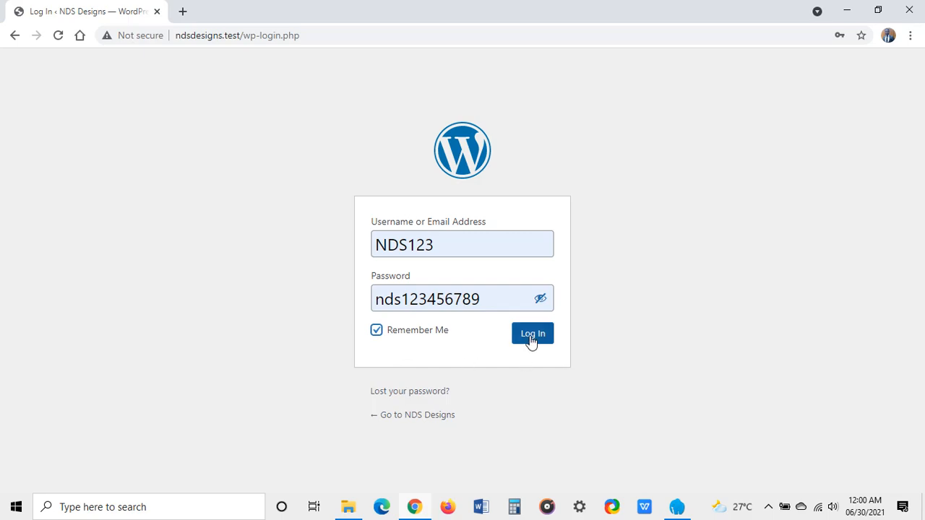
left_click(530, 341)
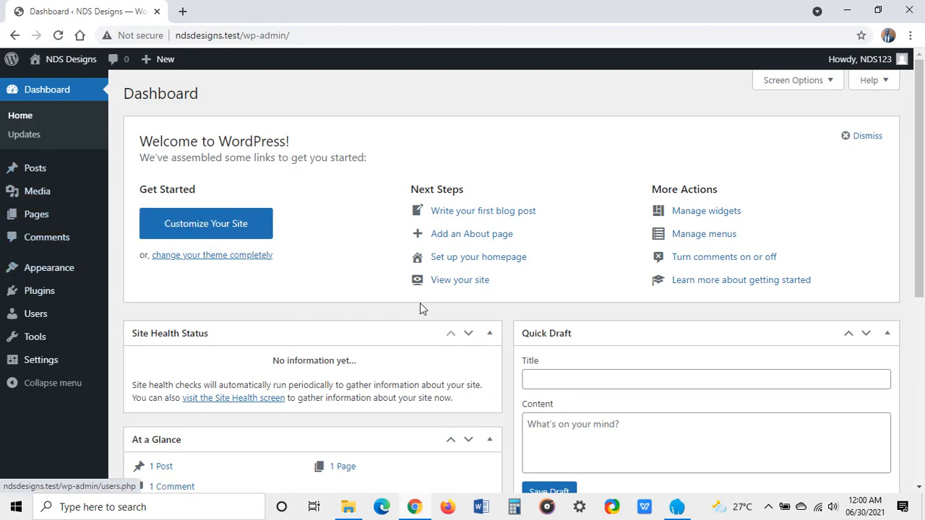
Step: Scroll through the NDS Designs admin Dashboard and its Welcome panel
scroll(437, 318, "down", 3)
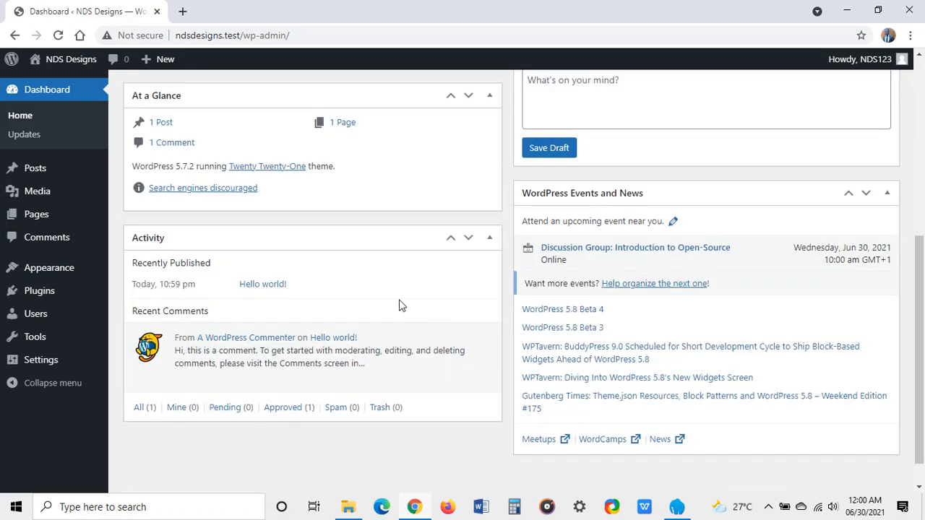
scroll(398, 303, "up", 2)
scroll(400, 292, "up", 3)
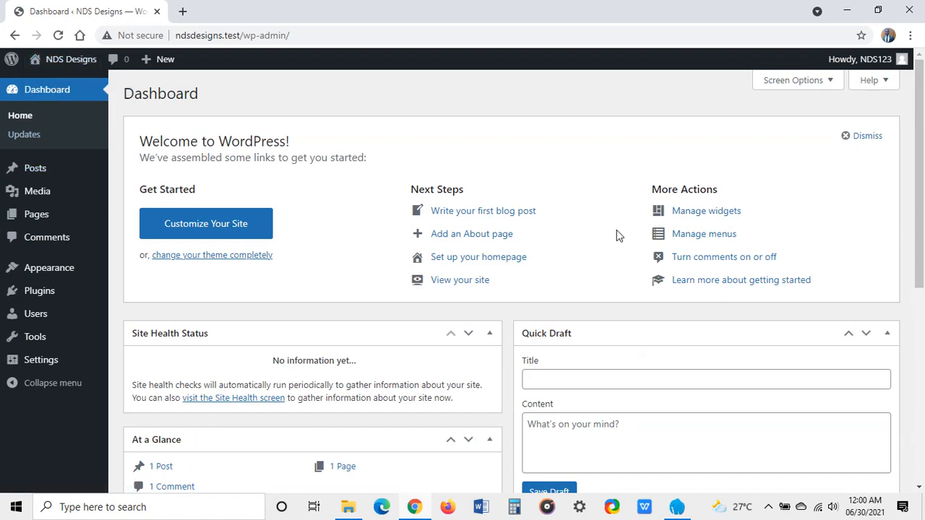
scroll(607, 238, "down", 5)
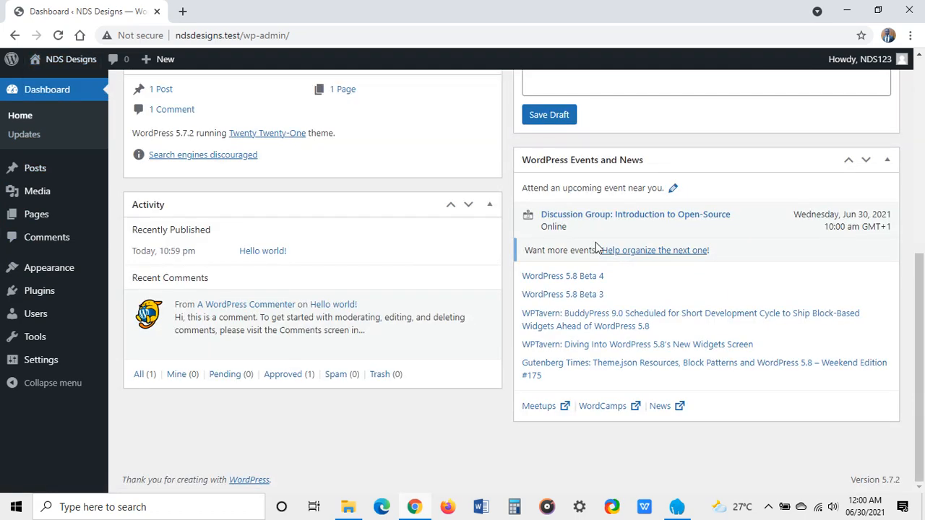
left_click(769, 509)
left_click(539, 442)
mouse_move(24, 252)
scroll(25, 253, "up", 1)
scroll(169, 225, "up", 5)
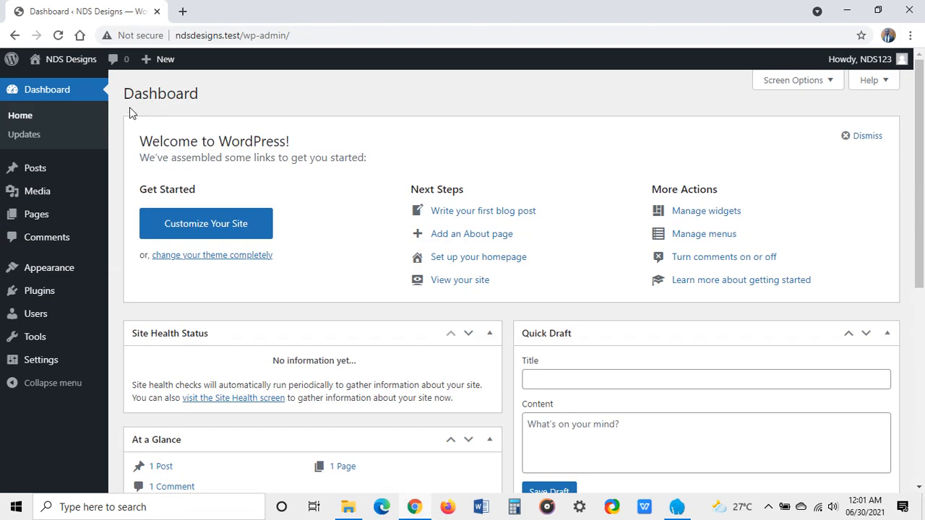
mouse_move(63, 65)
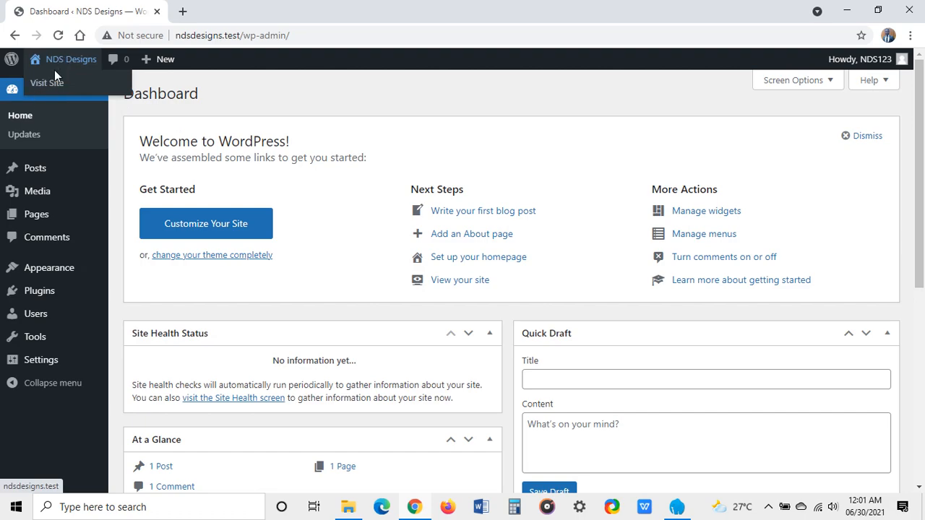
Step: Visit the NDS Designs front page and scroll through the Hello world! post and widgets
left_click(51, 86)
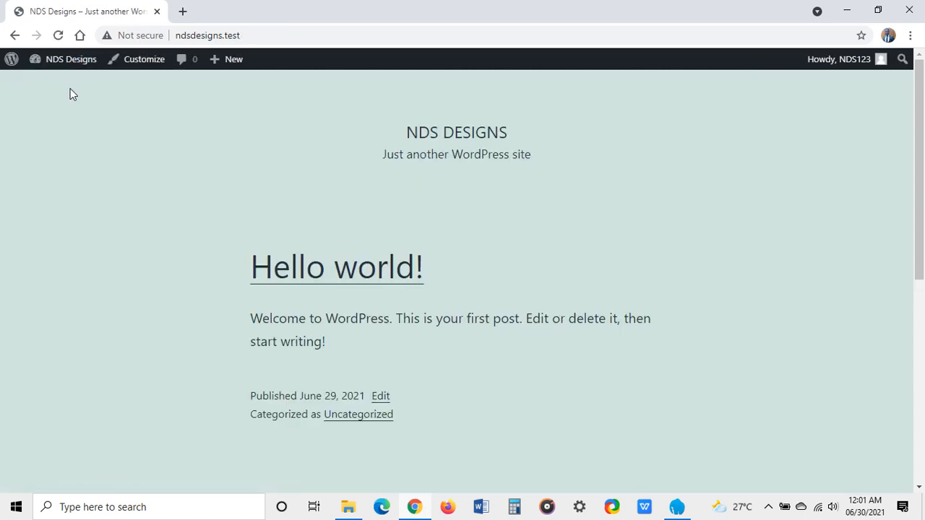
scroll(514, 175, "down", 6)
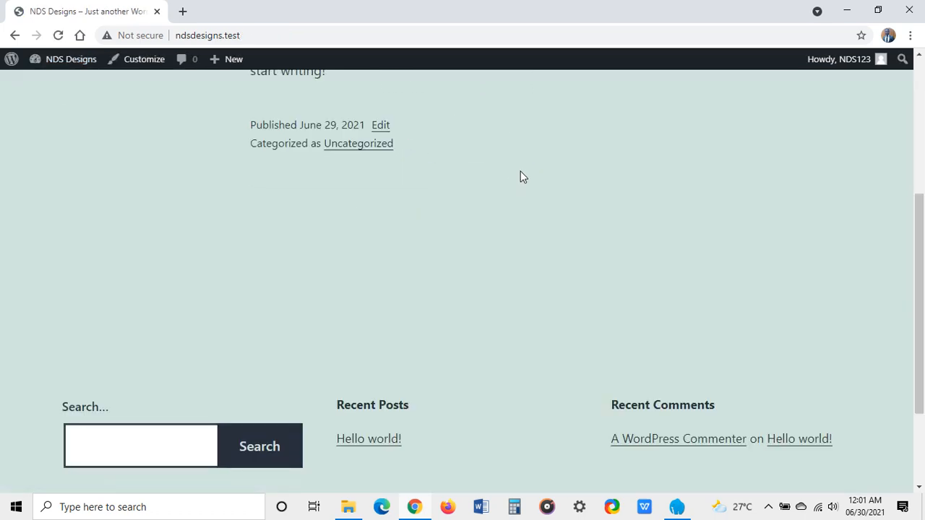
scroll(514, 177, "up", 8)
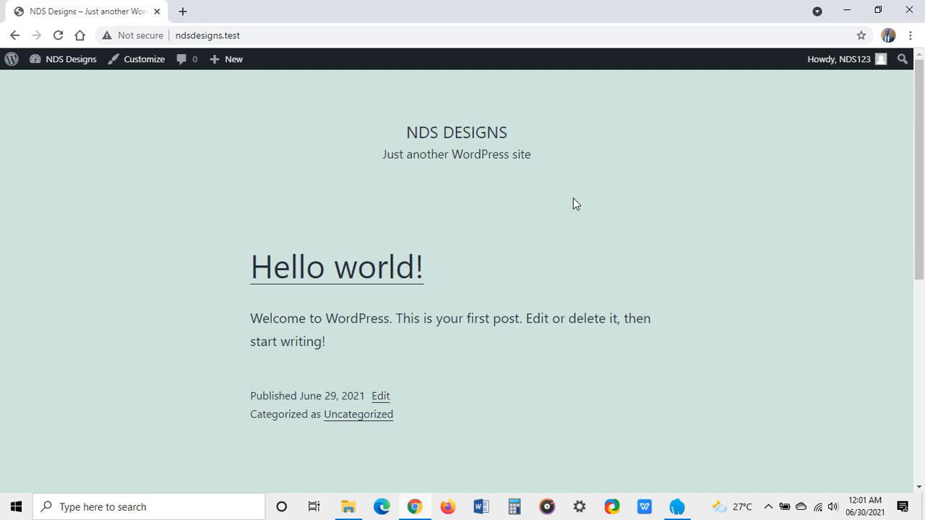
scroll(311, 249, "down", 5)
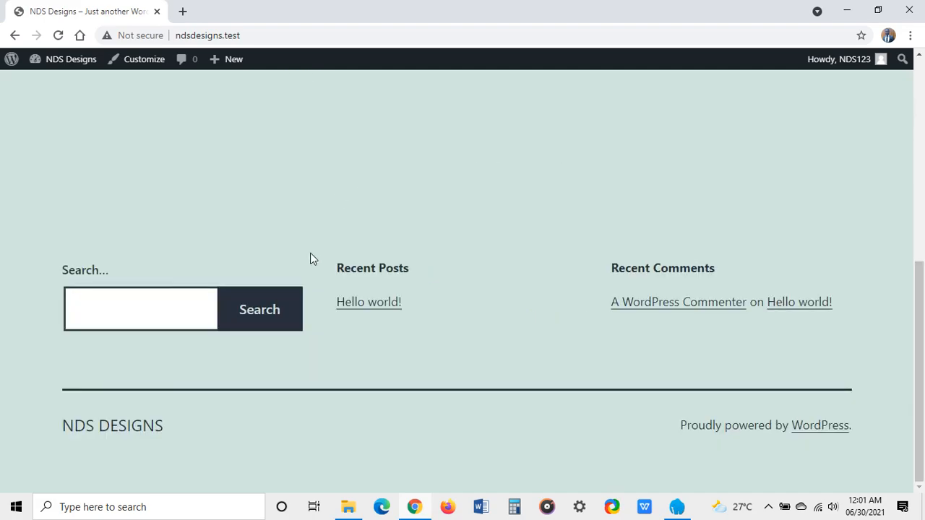
scroll(312, 261, "up", 4)
scroll(320, 246, "up", 1)
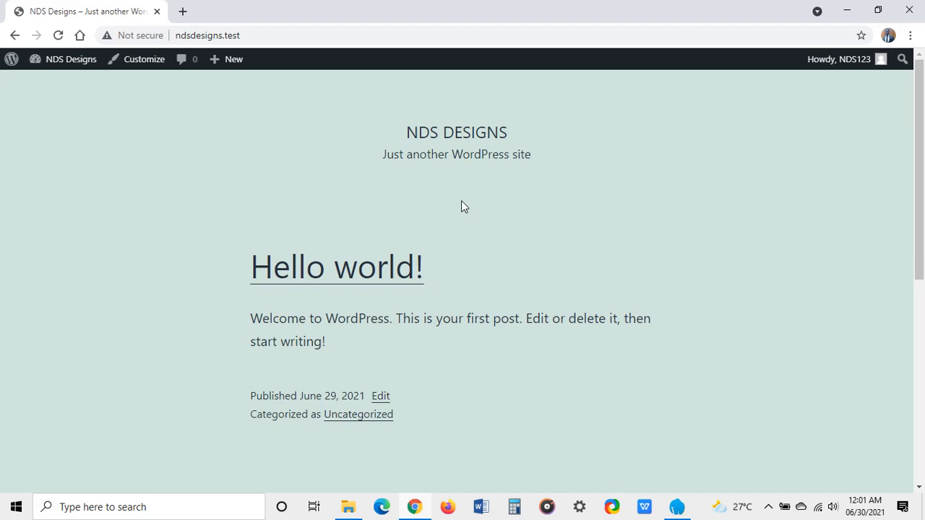
scroll(453, 209, "down", 3)
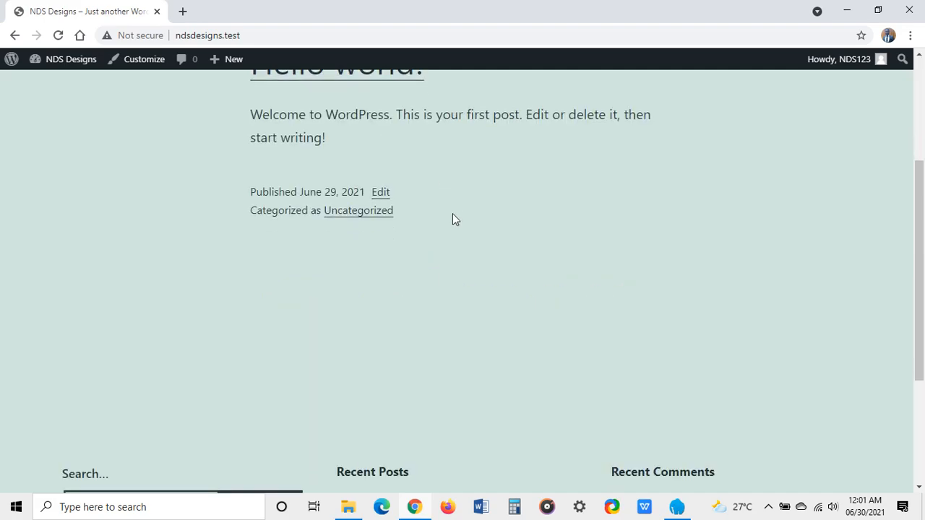
scroll(454, 219, "down", 1)
scroll(451, 211, "down", 2)
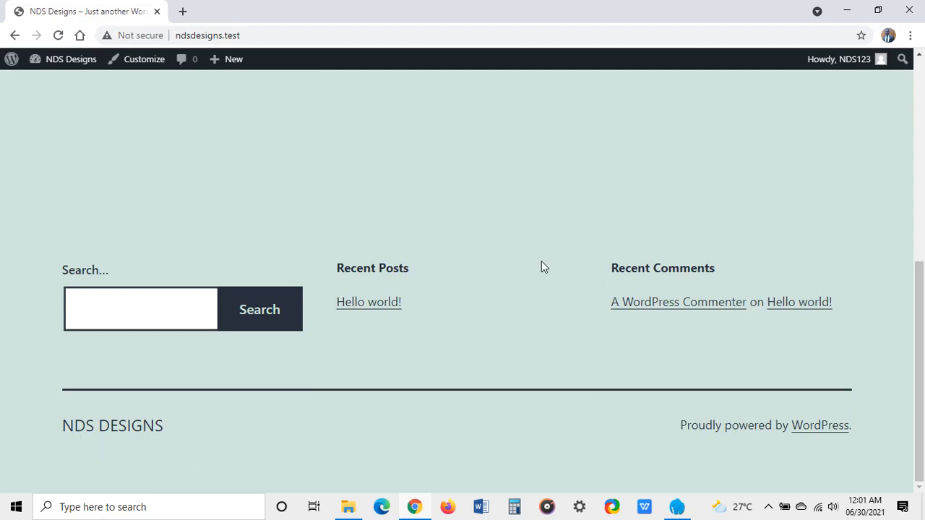
scroll(541, 260, "up", 5)
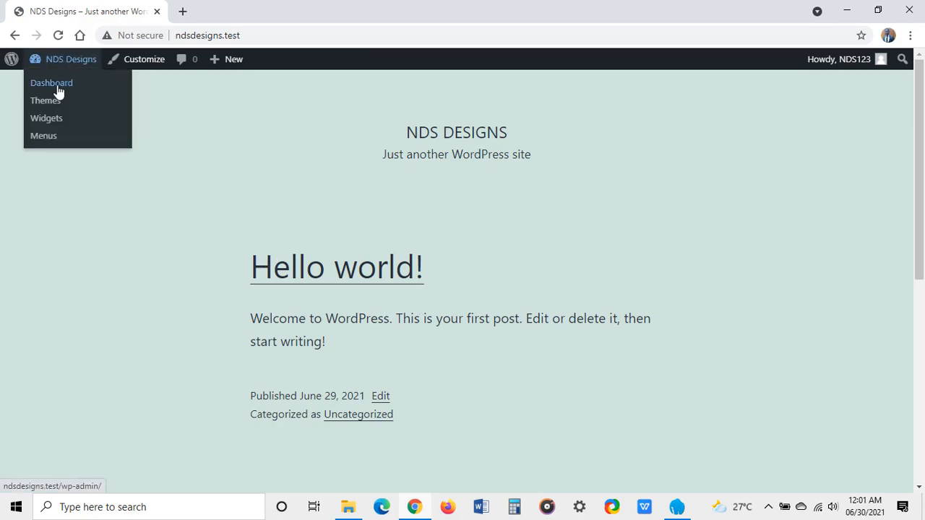
Step: Open the admin Dashboard in a new browser tab and switch to it
right_click(57, 90)
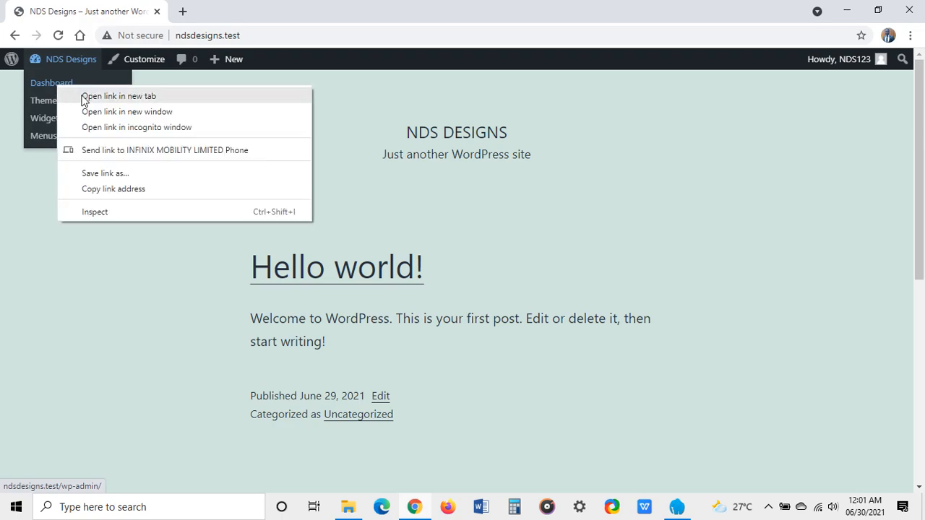
left_click(81, 95)
left_click(220, 8)
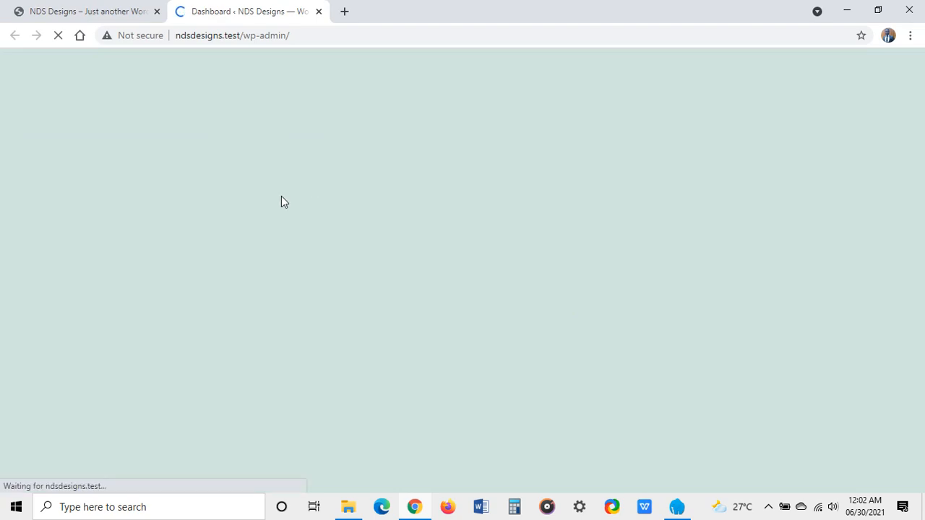
scroll(351, 203, "down", 3)
scroll(365, 220, "up", 3)
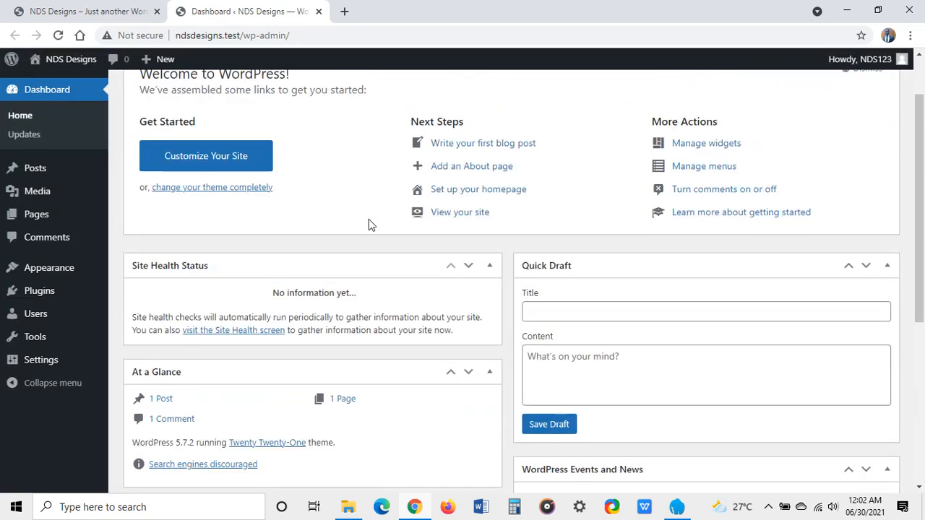